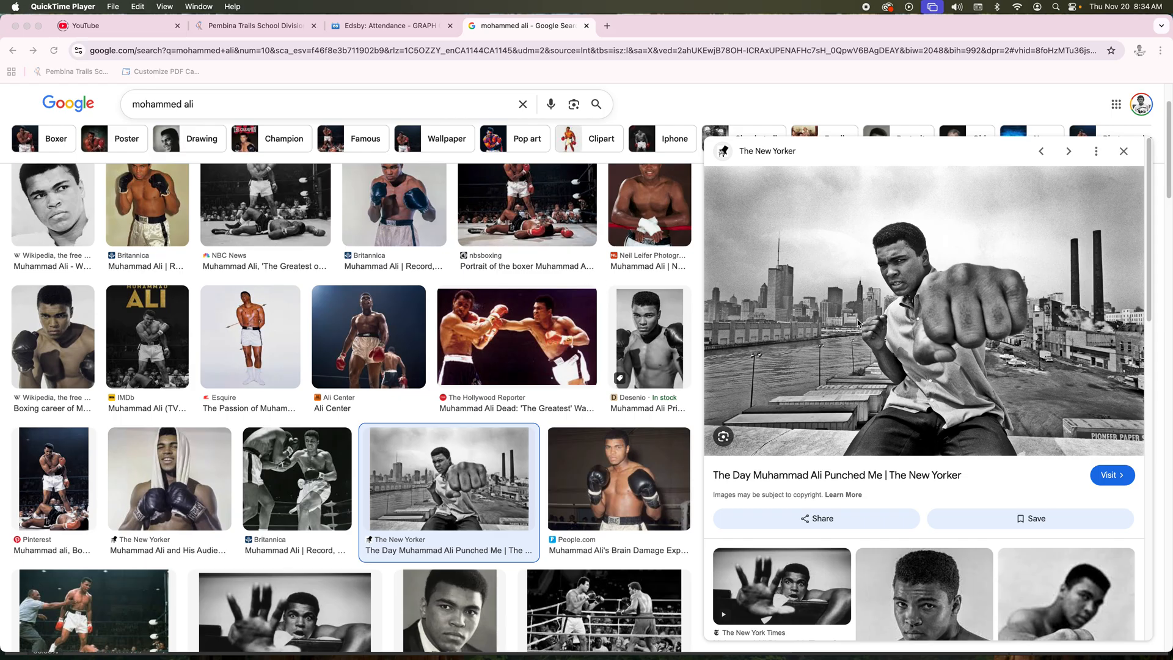
- Copy the enlarged New Yorker photo of Muhammad Ali punching from the image results and switch to Photoshop
click(933, 357)
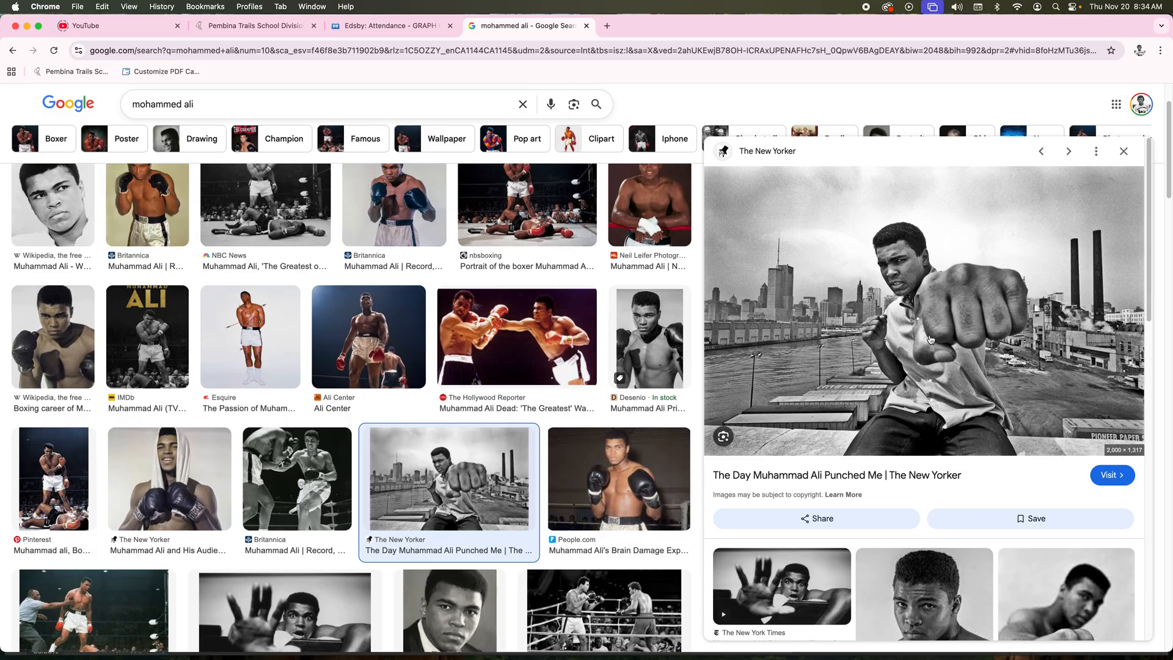
right_click(930, 339)
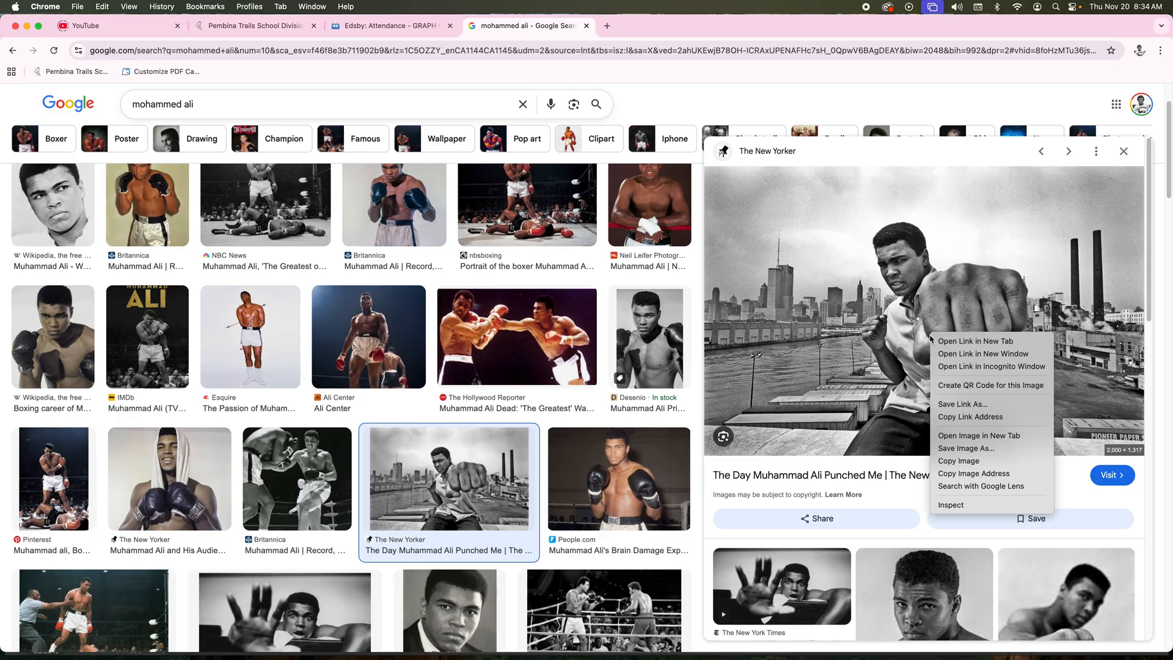
click(959, 460)
mouse_move(822, 653)
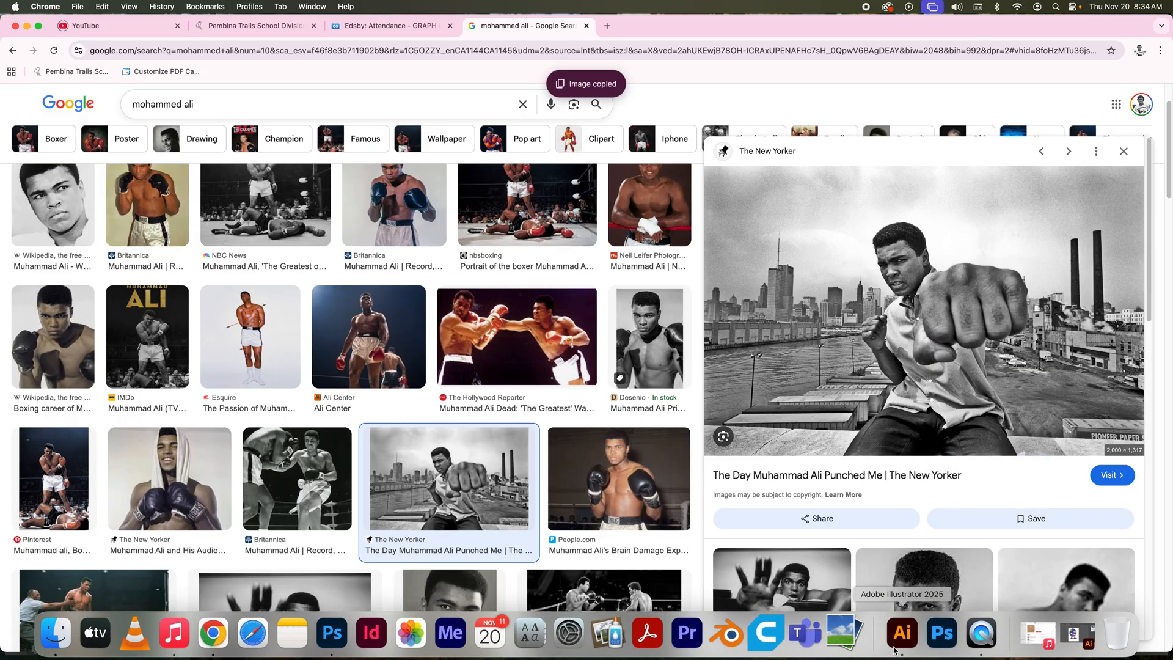
click(333, 635)
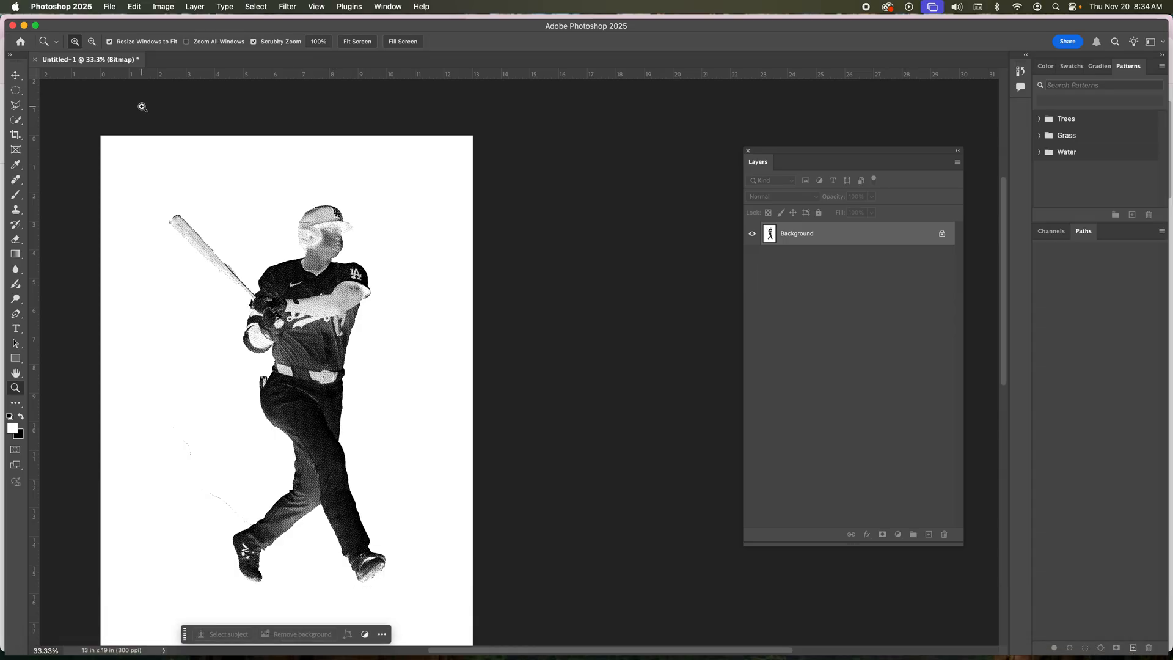
- Create a new document 13 inches wide and 14 inches high at a resolution of 300 pixels/inch
click(110, 8)
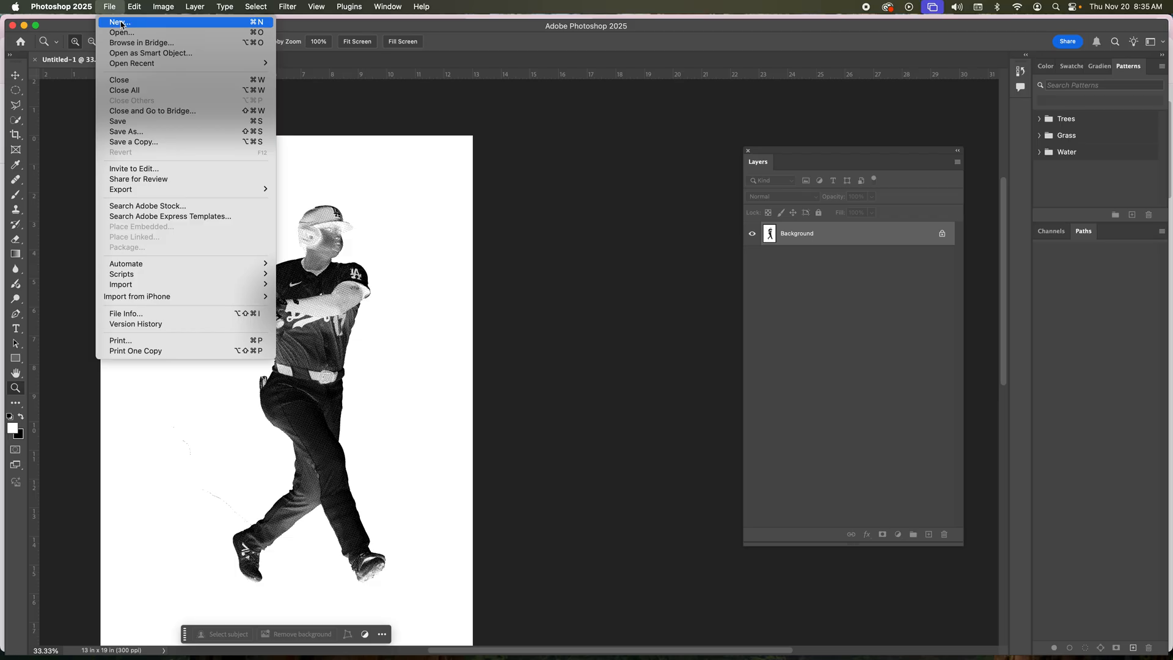
click(121, 23)
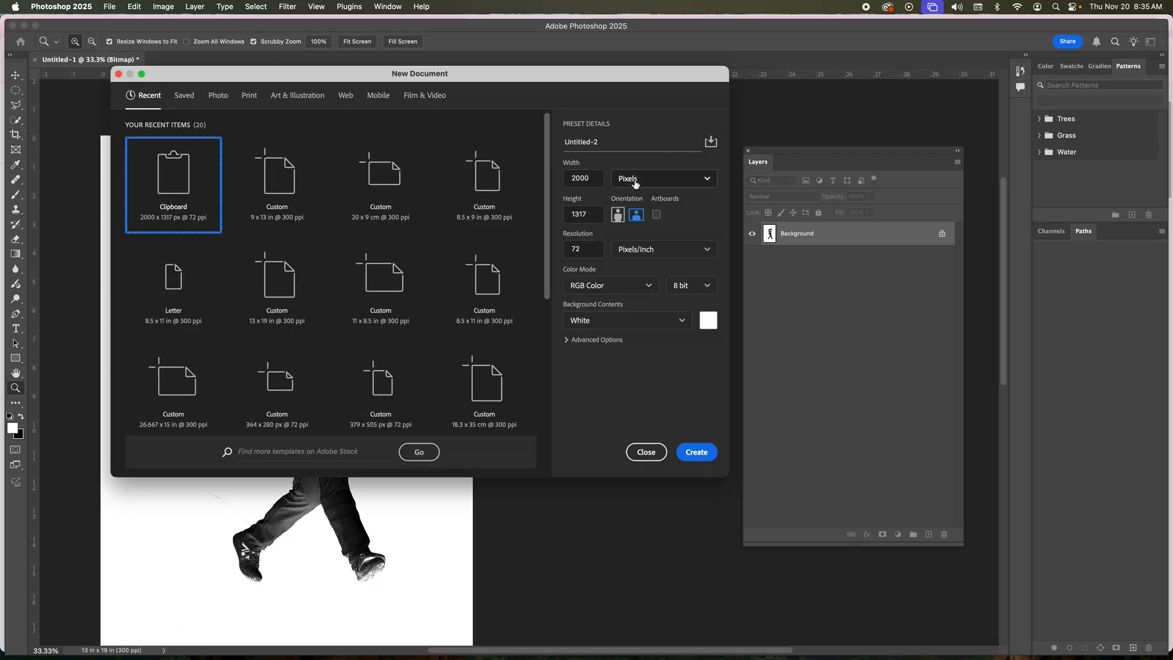
click(635, 180)
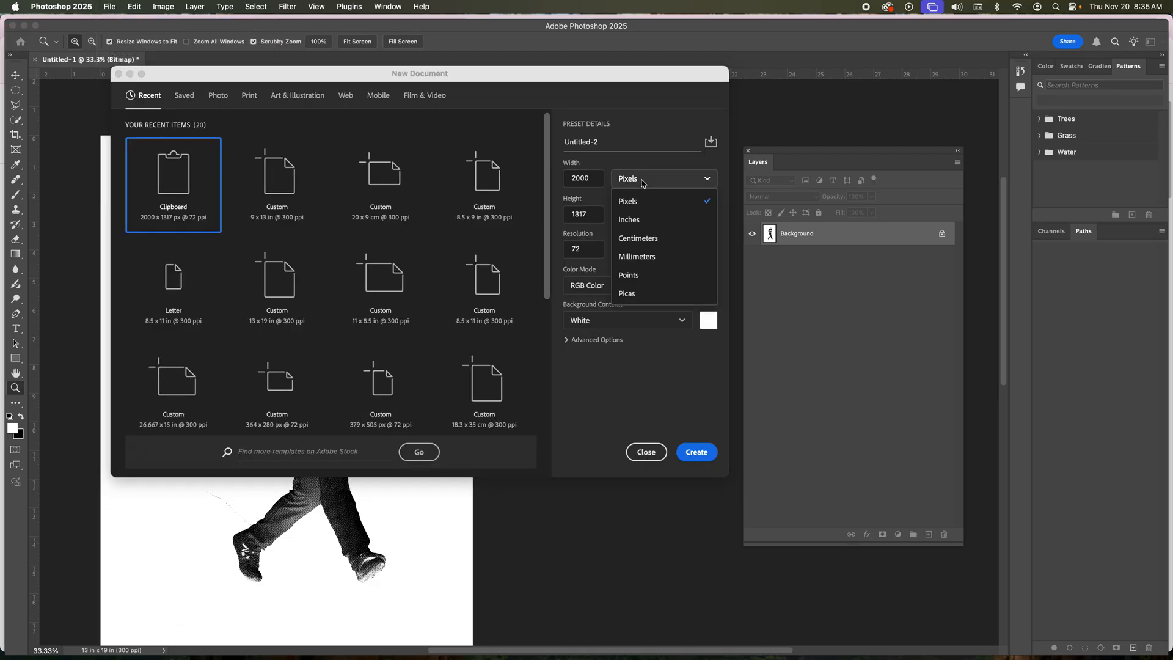
click(648, 226)
drag(596, 178, 554, 177)
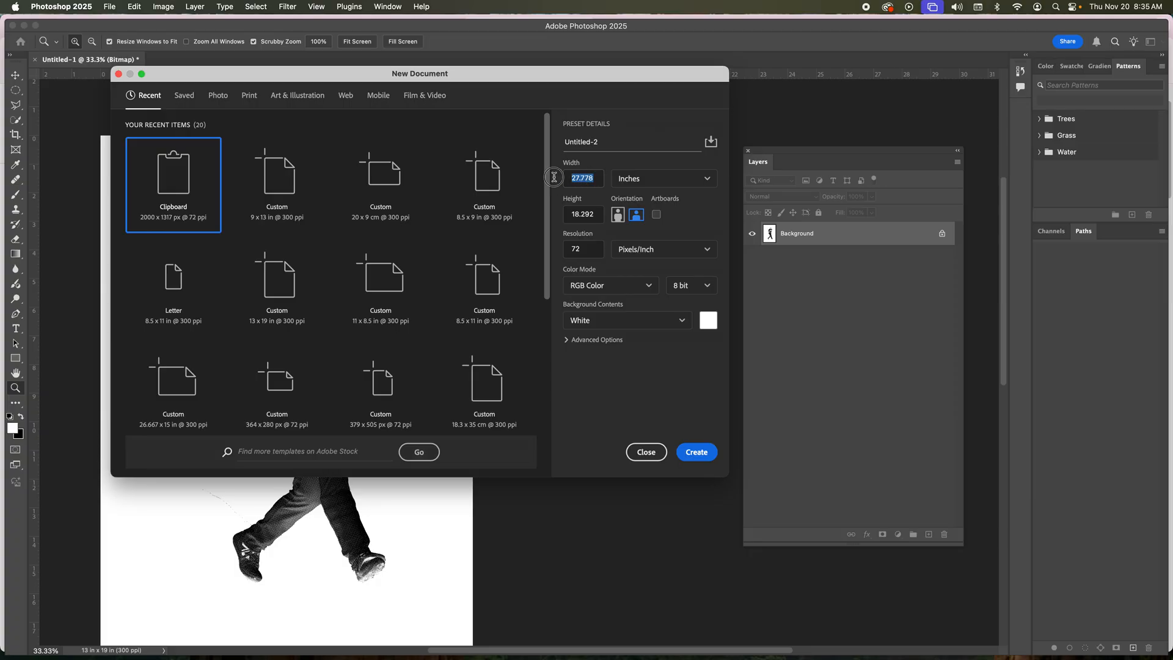
text(13)
click(557, 215)
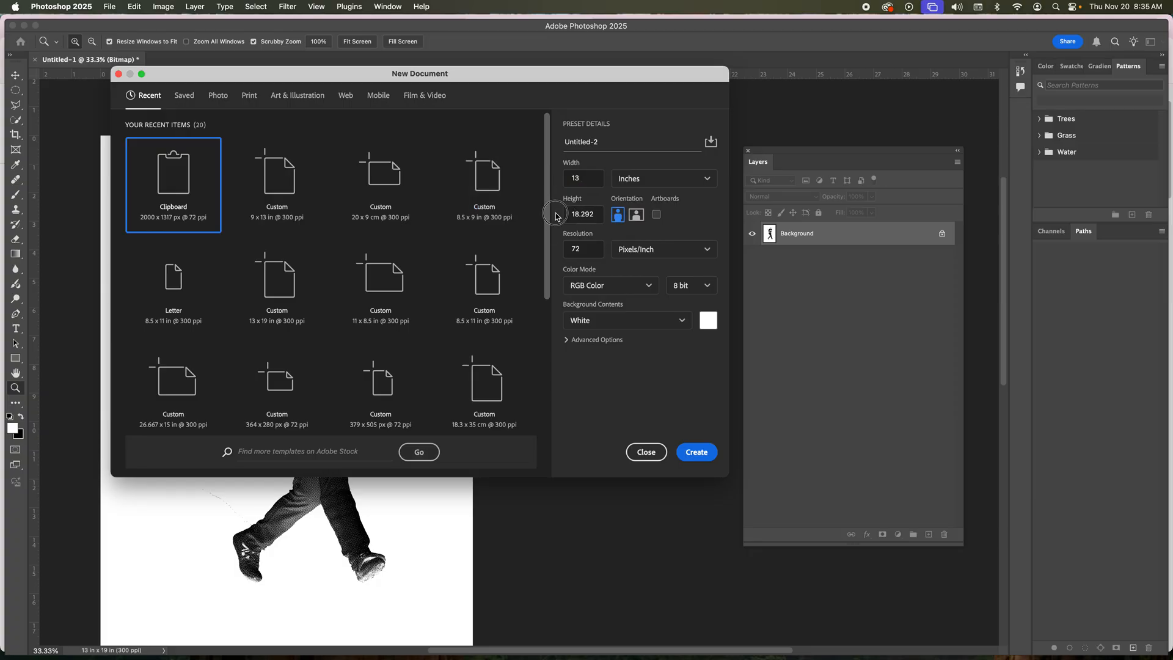
double_click(570, 208)
text(14)
double_click(568, 249)
text(300)
click(698, 452)
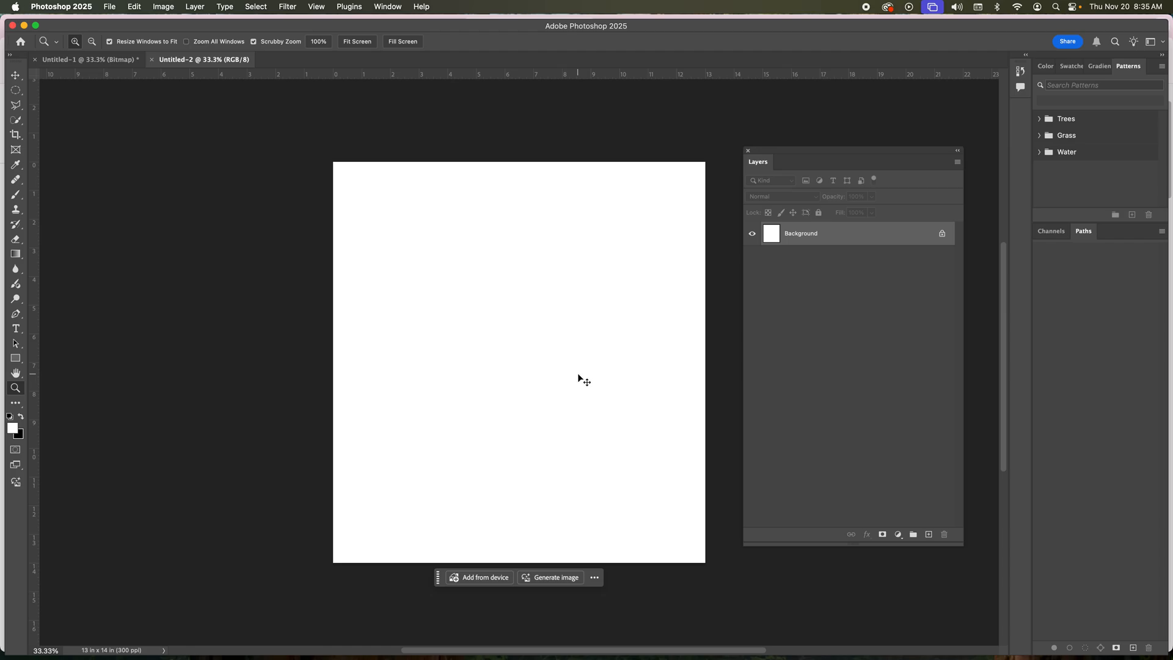
- Paste the copied photo, scale it up beyond the canvas width, and align it with the canvas's upper edge
key(super+v)
key(super+t)
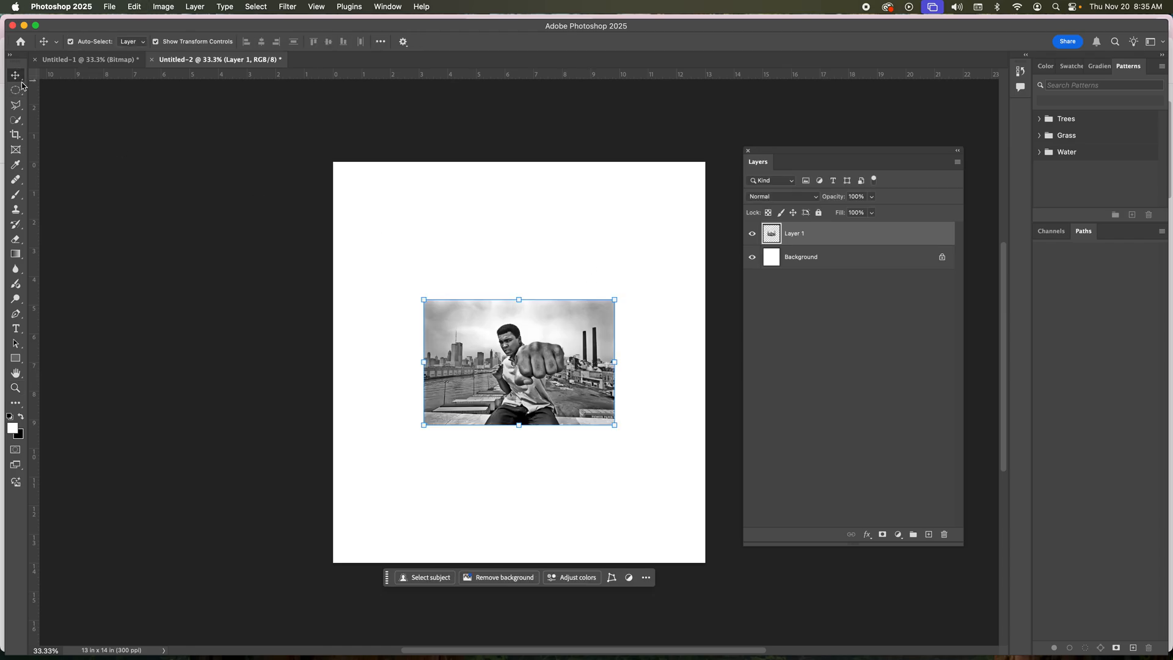
drag(617, 297, 750, 209)
drag(424, 210, 272, 162)
drag(531, 292, 522, 350)
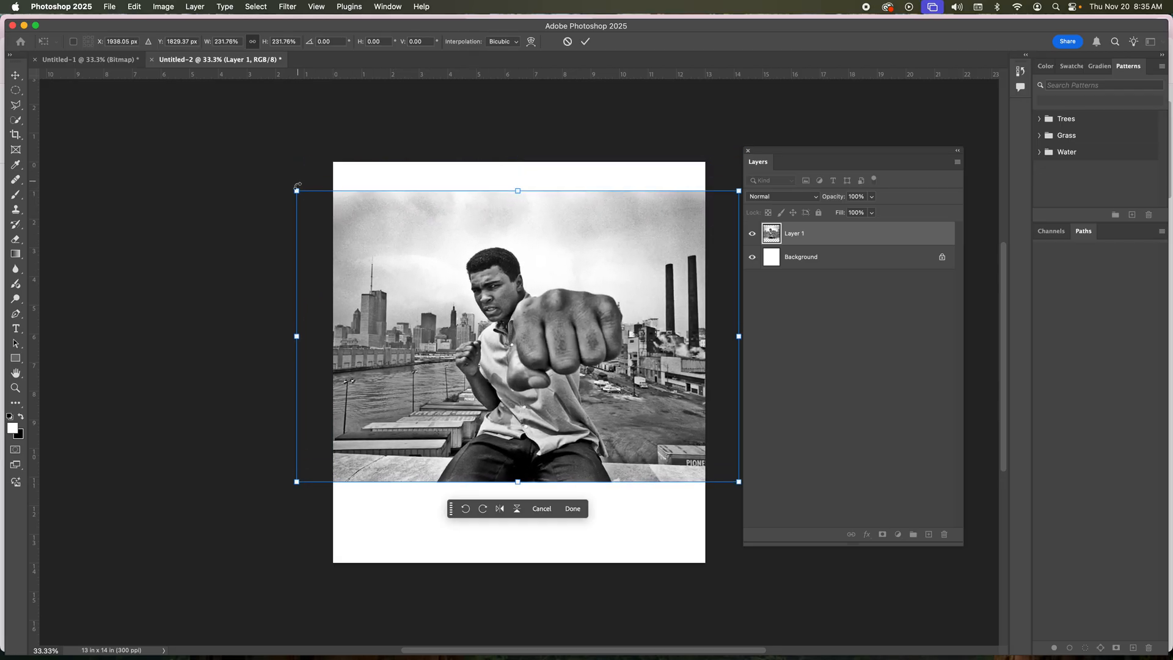
drag(296, 191, 252, 157)
drag(492, 315, 510, 312)
key(Return)
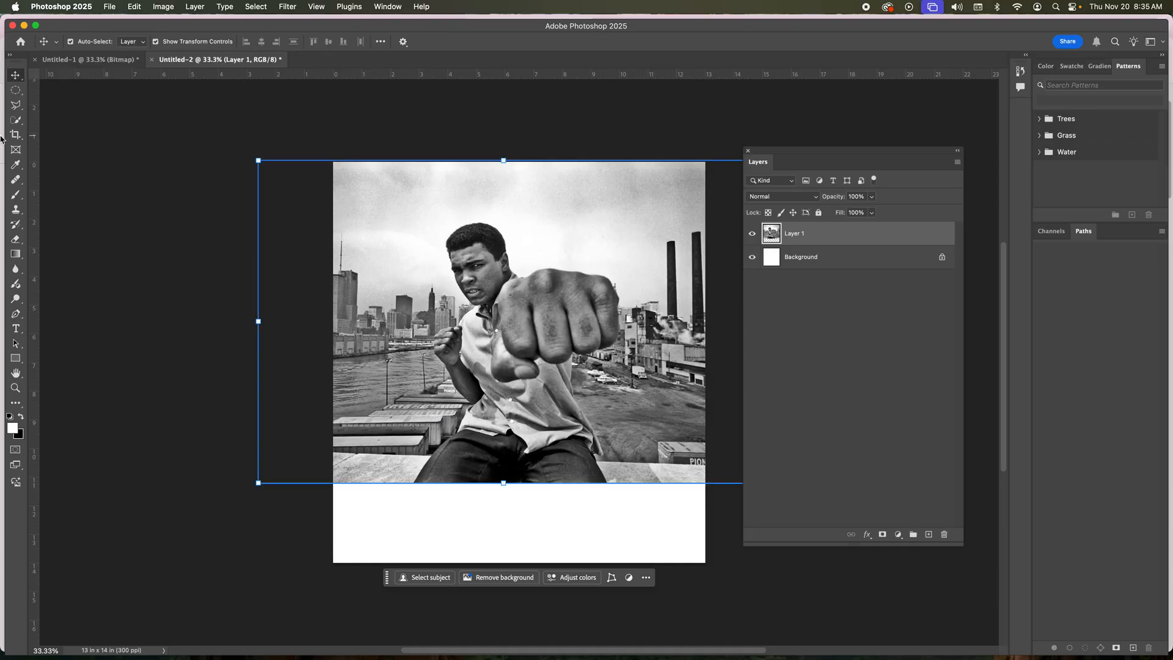
click(15, 90)
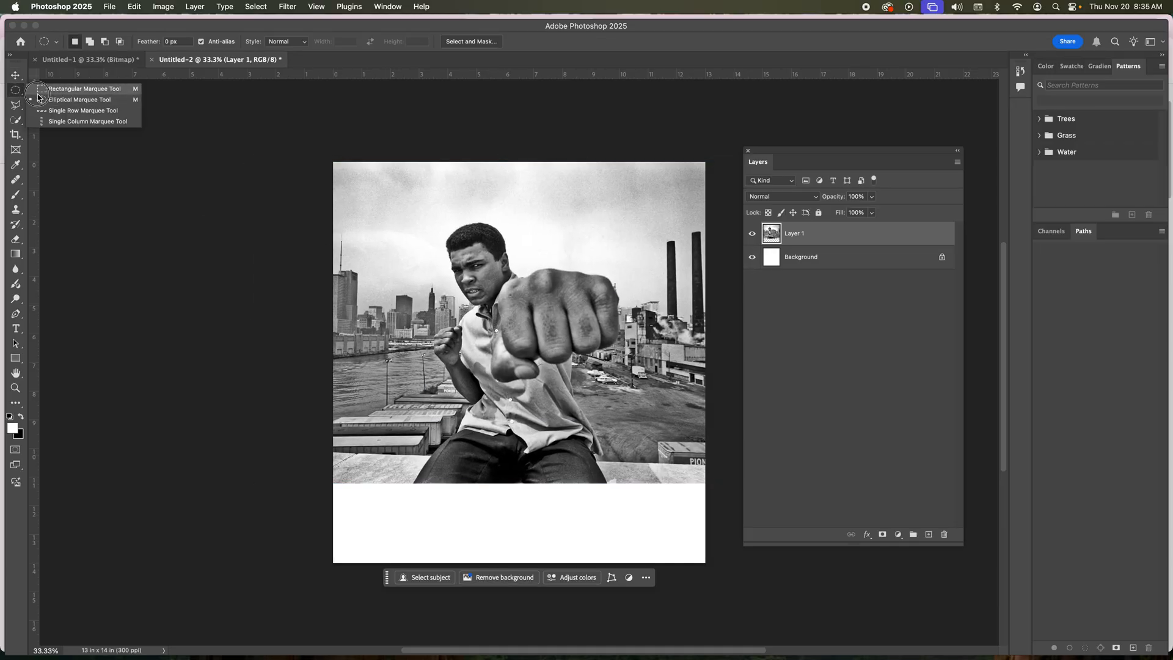
click(41, 89)
drag(409, 217, 623, 485)
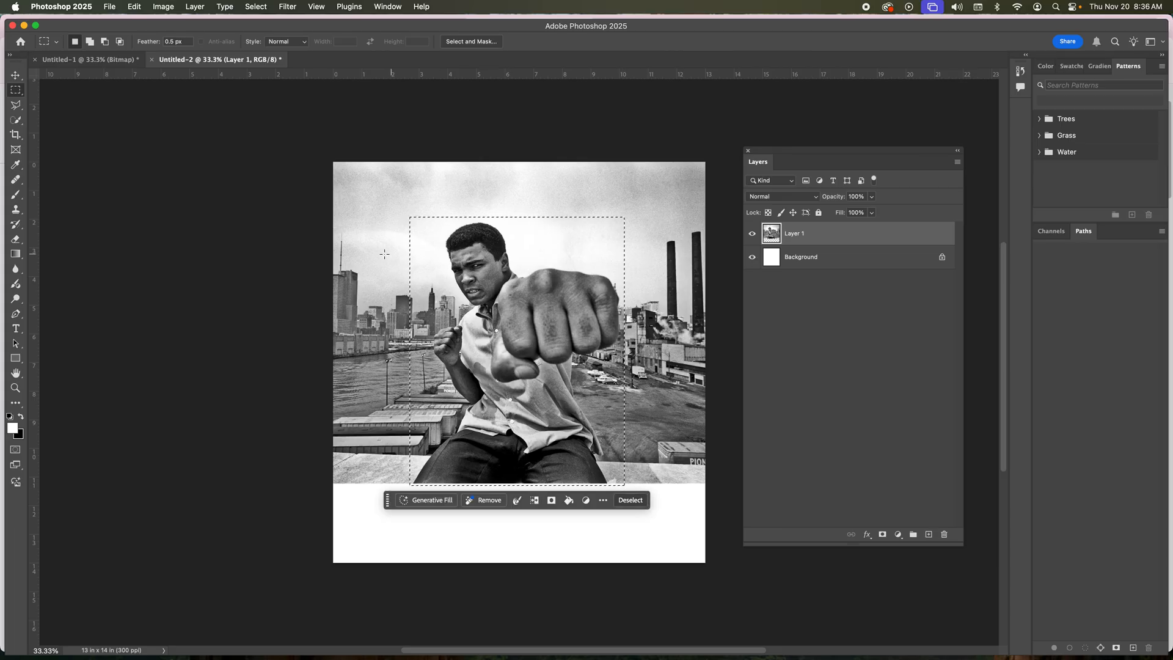
key(super+d)
- Enlarge the pasted photo slightly more and reposition it so the boxer sits centred on the canvas
key(v)
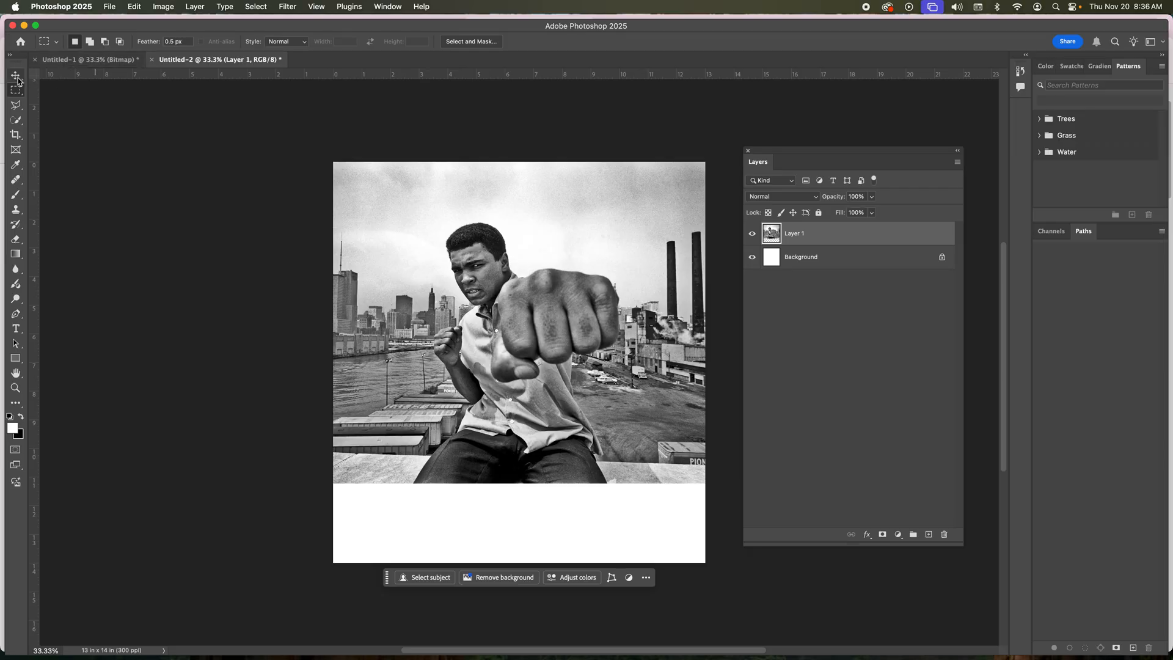
drag(257, 485, 201, 521)
drag(462, 414, 499, 401)
key(Return)
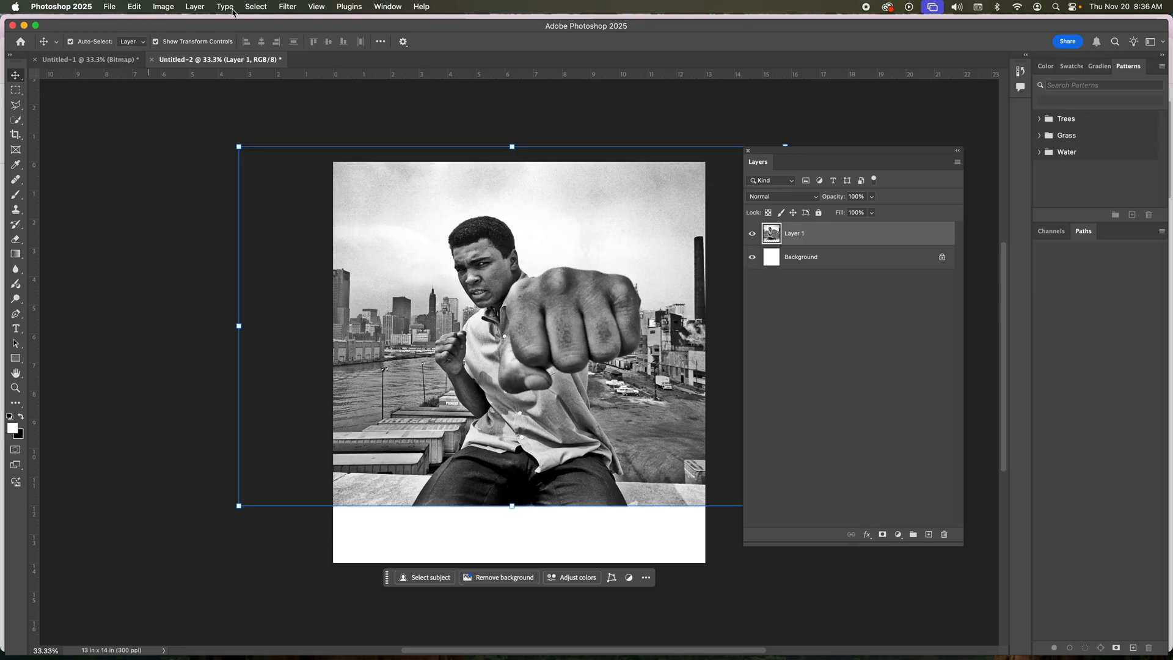
- Mask Layer 1 to the automatically selected subject and hide the white Background layer
click(257, 8)
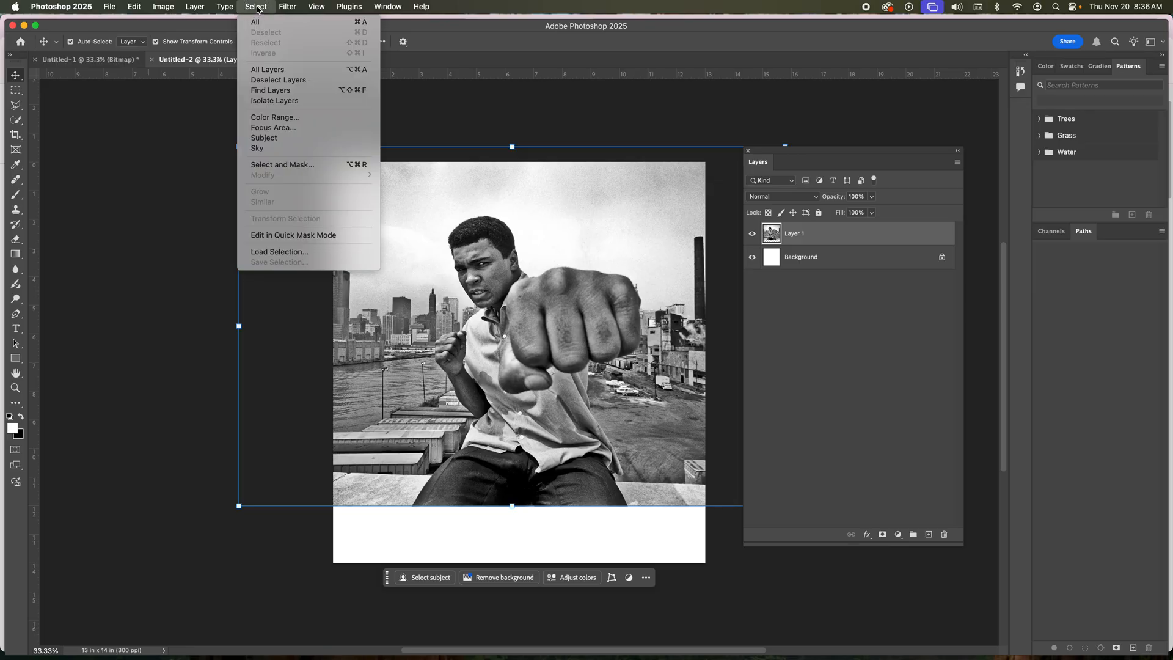
click(285, 140)
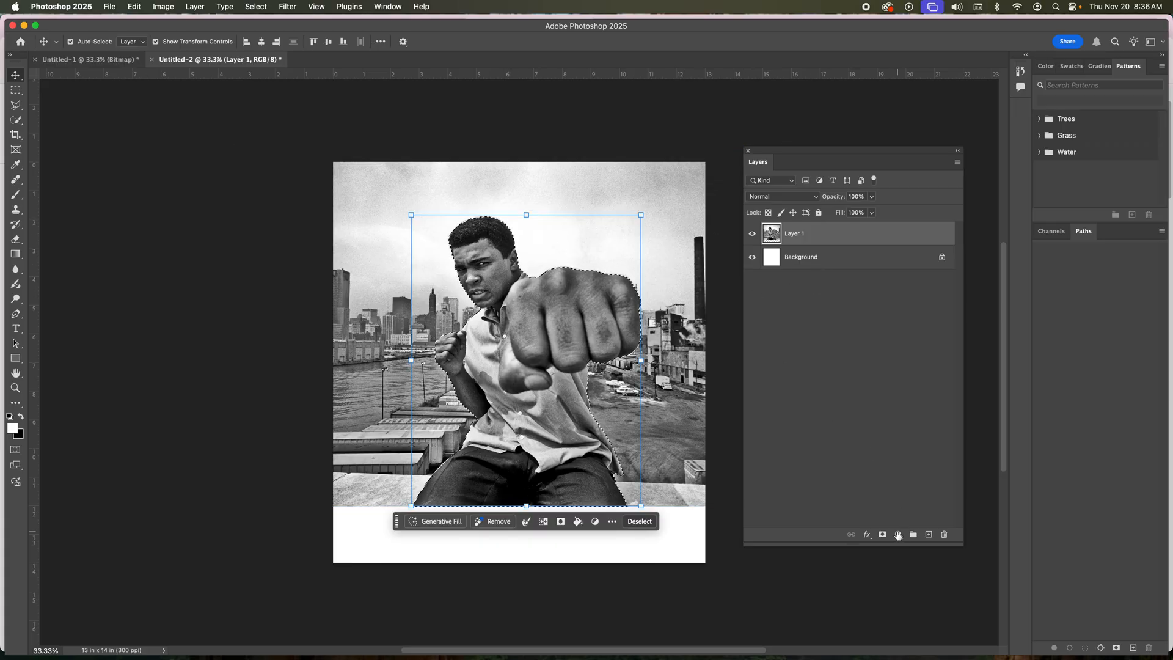
click(883, 534)
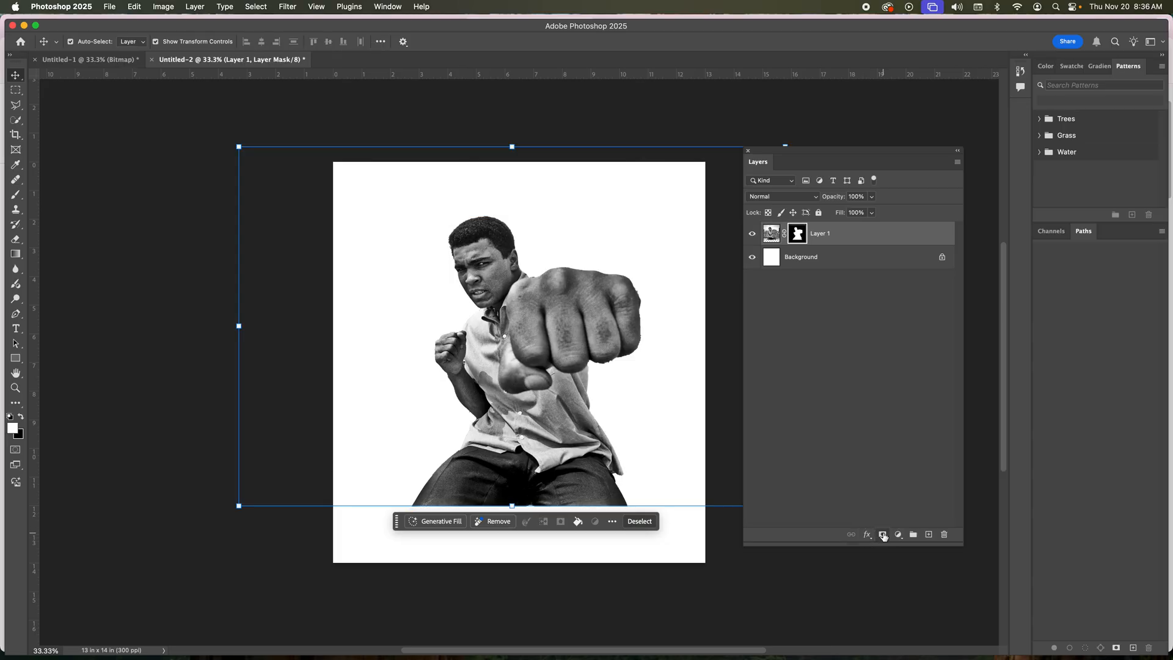
click(752, 259)
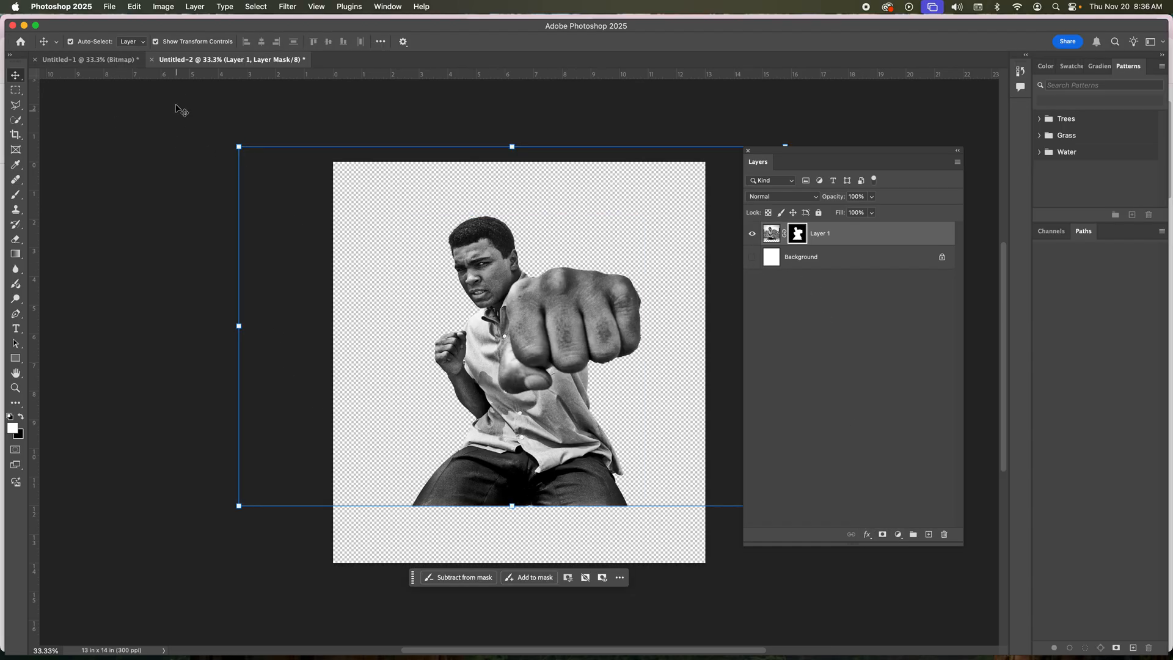
click(163, 6)
mouse_move(170, 39)
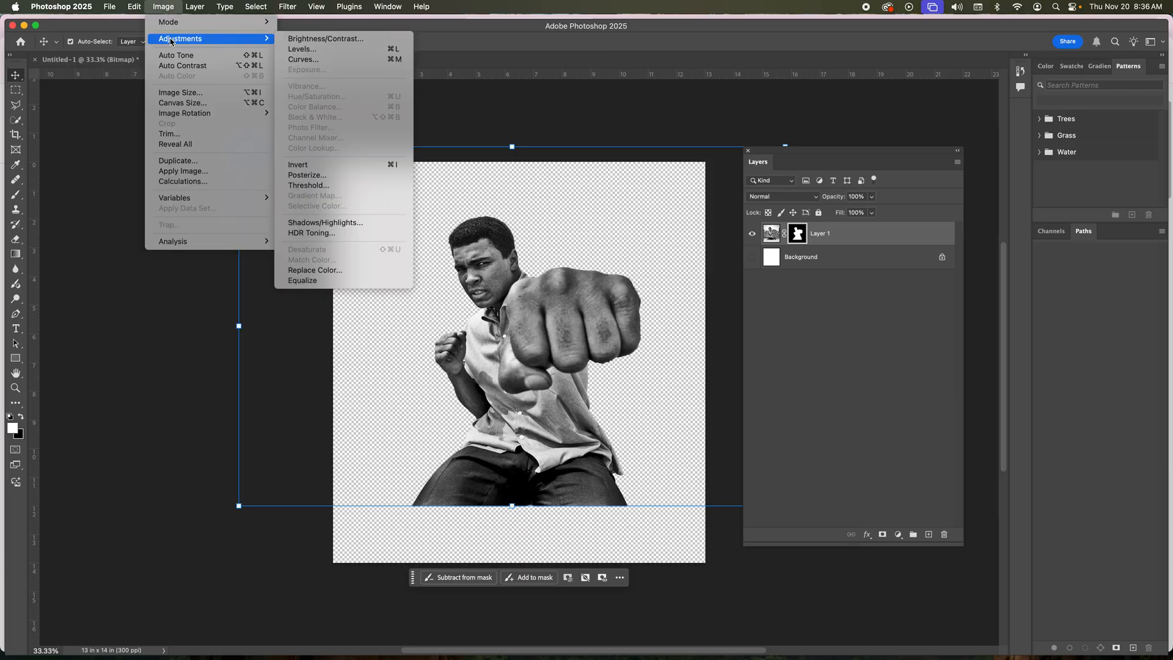
click(306, 38)
drag(675, 336, 269, 270)
drag(269, 311, 276, 312)
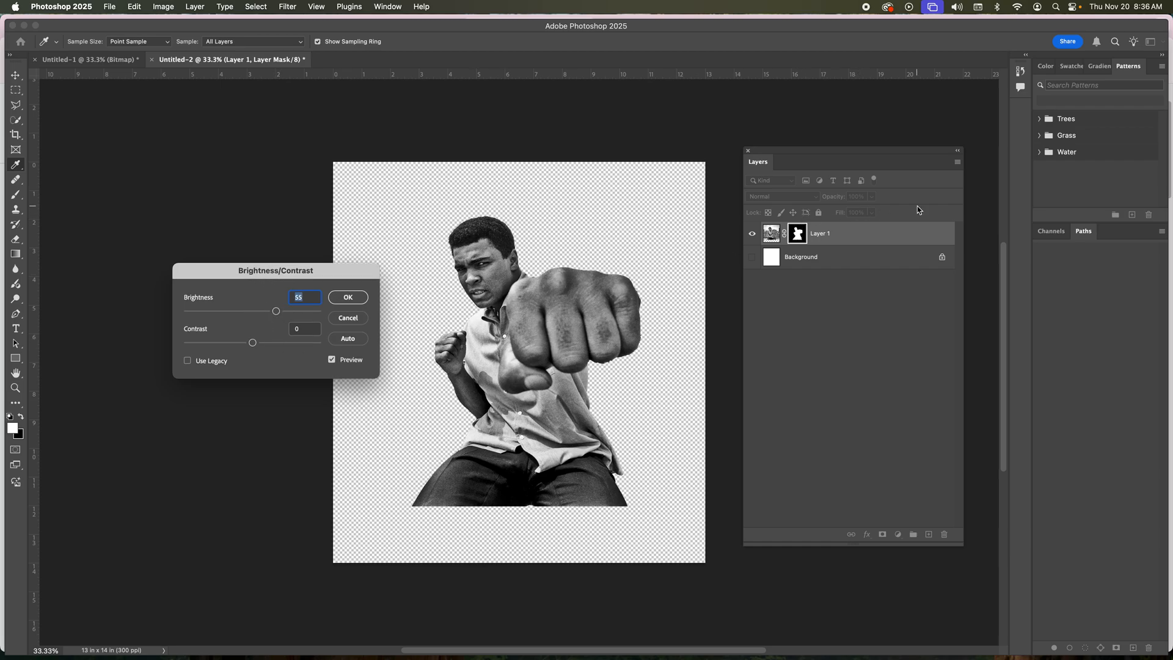
click(365, 322)
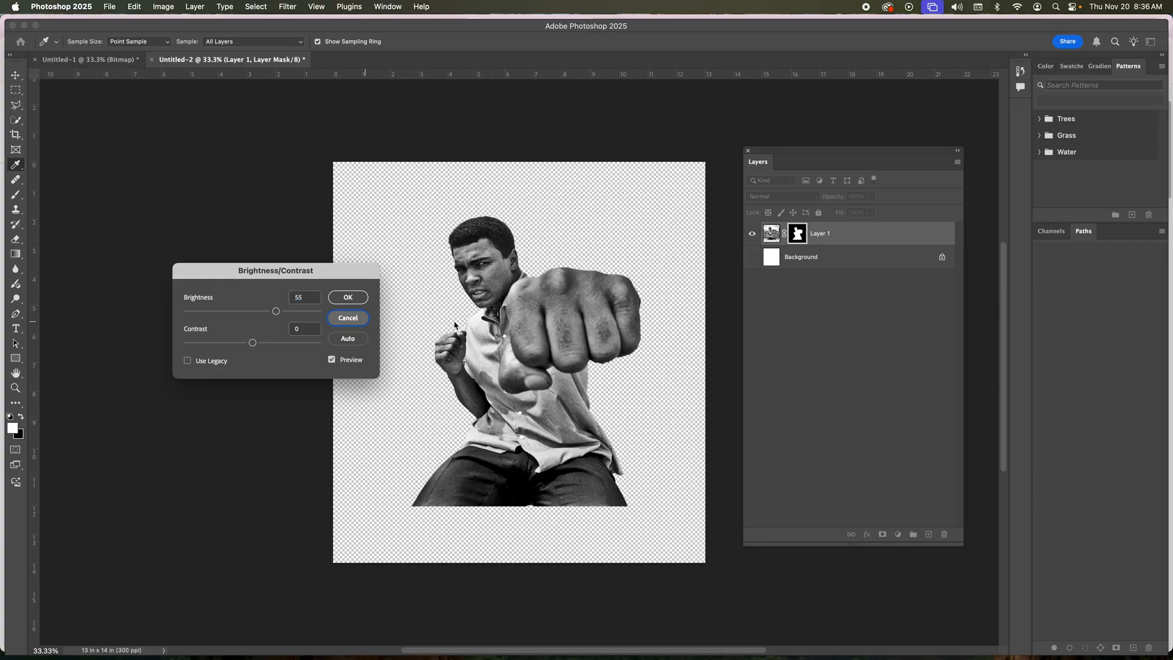
- Brighten the image content of Layer 1, not its mask, with a Brightness/Contrast adjustment
click(765, 229)
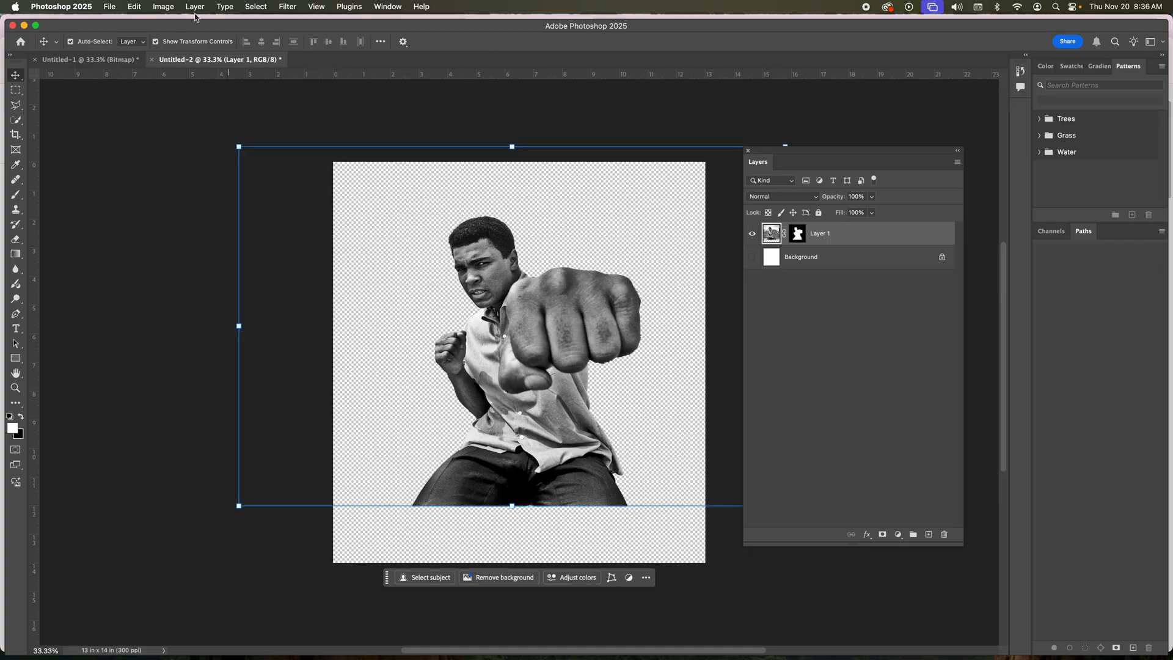
click(166, 6)
mouse_move(183, 39)
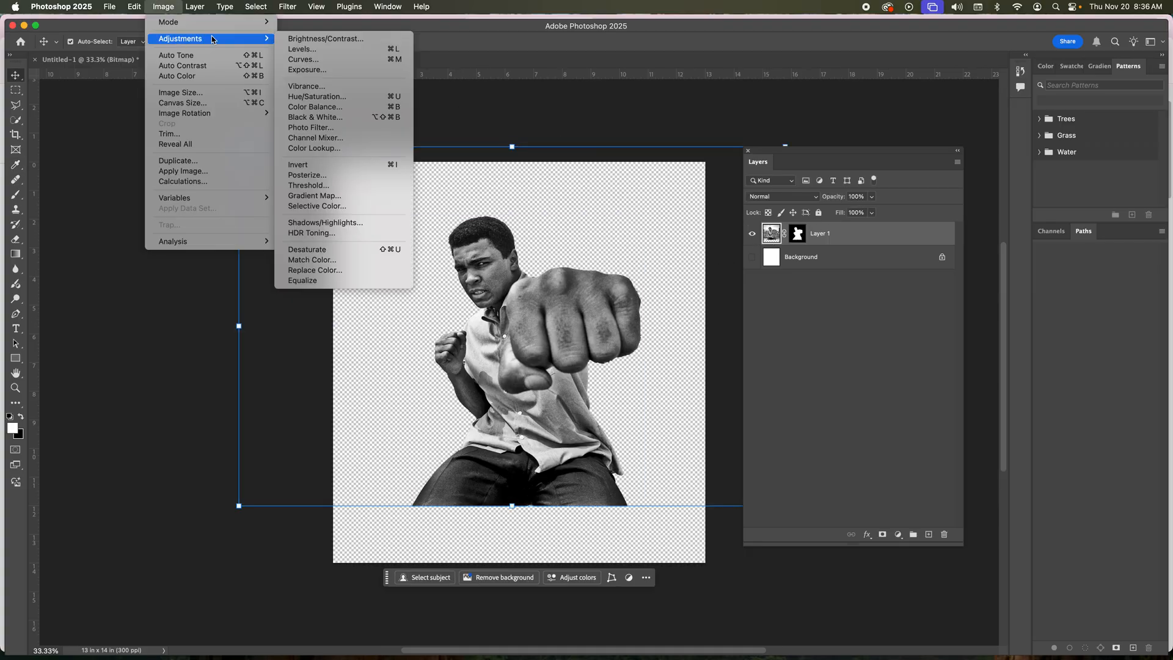
click(328, 39)
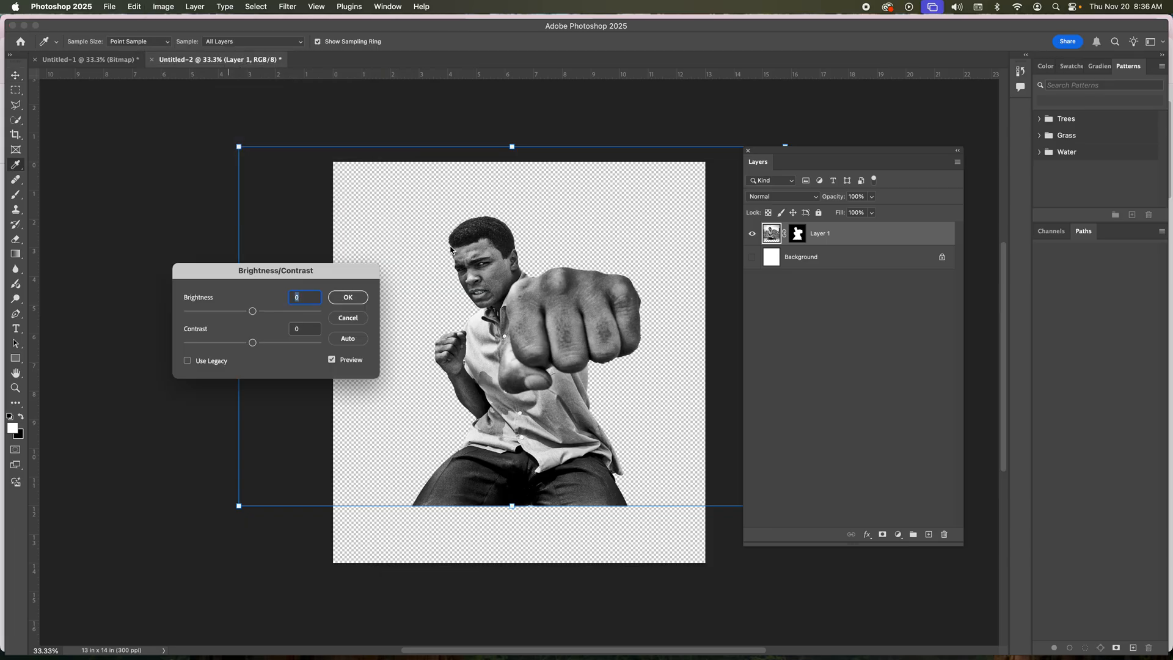
click(276, 313)
mouse_move(276, 313)
mouse_down()
mouse_move(282, 345)
mouse_move(267, 315)
mouse_up()
click(348, 297)
key(v)
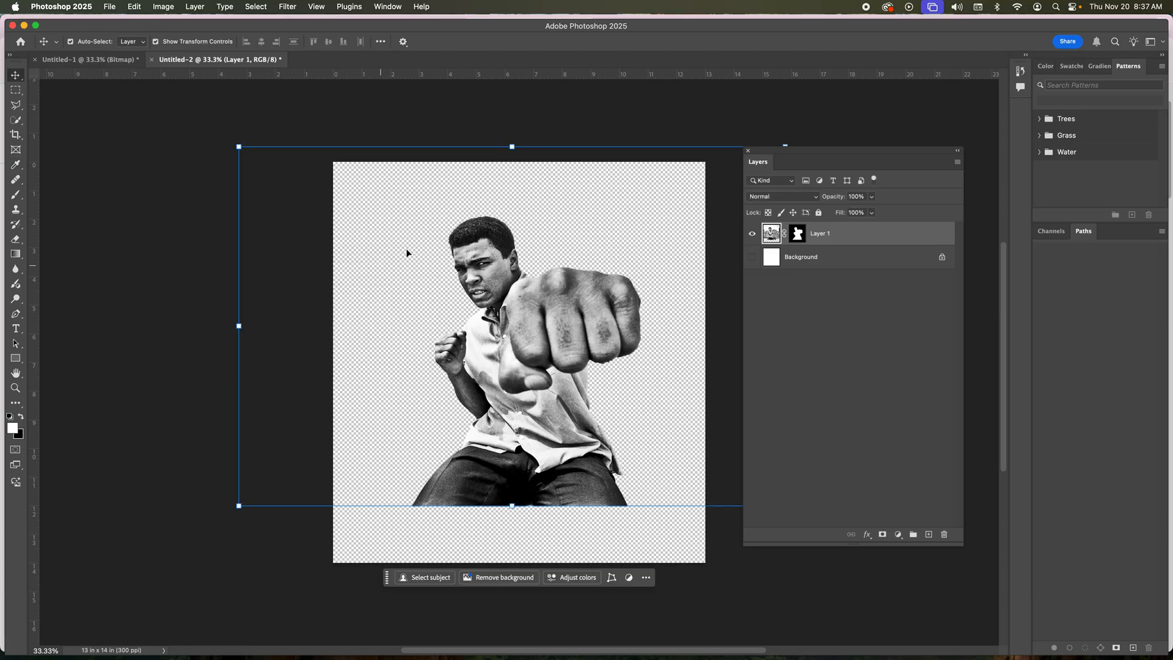
- Convert the document to Grayscale mode, merging the layers and discarding the color information
click(163, 6)
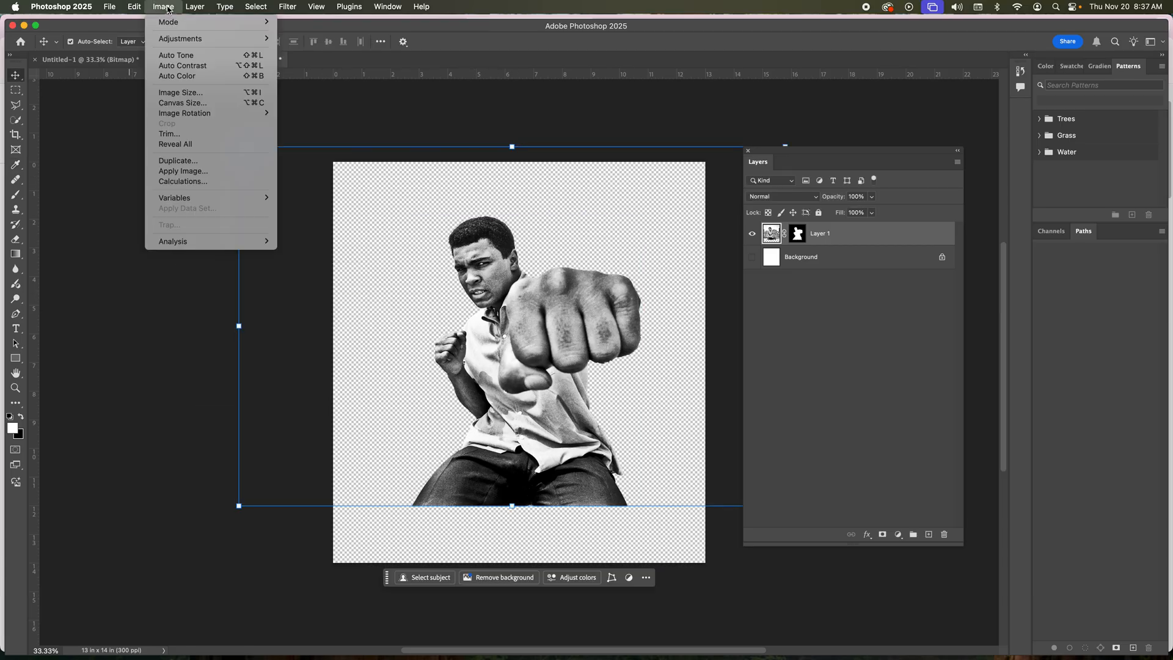
mouse_move(177, 22)
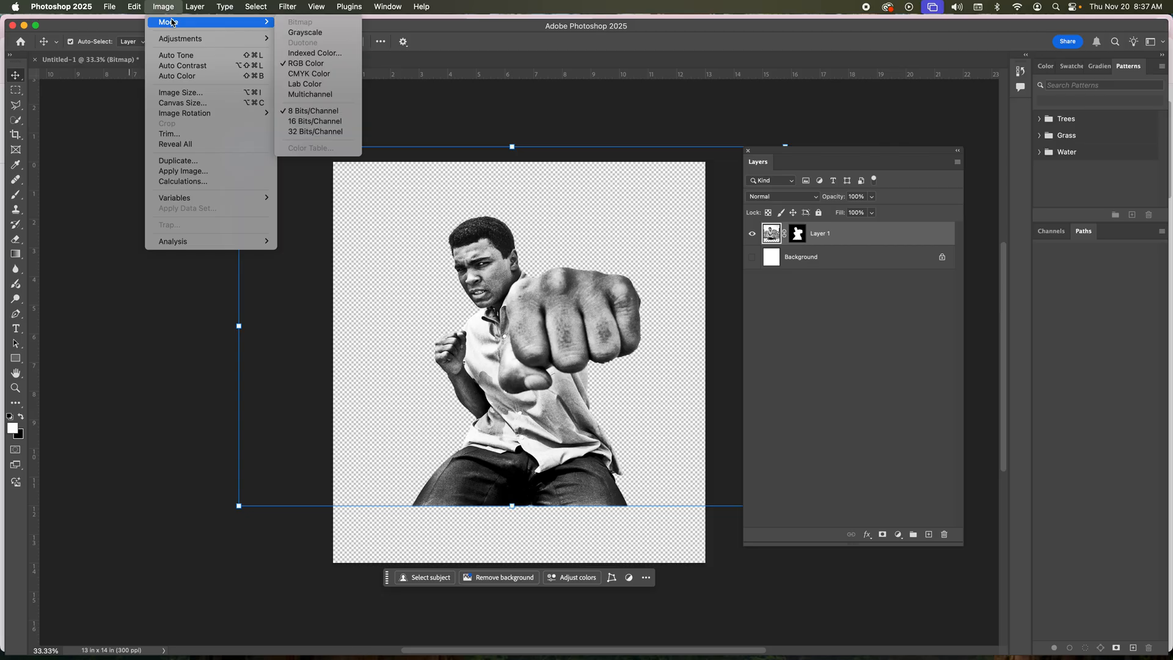
click(316, 32)
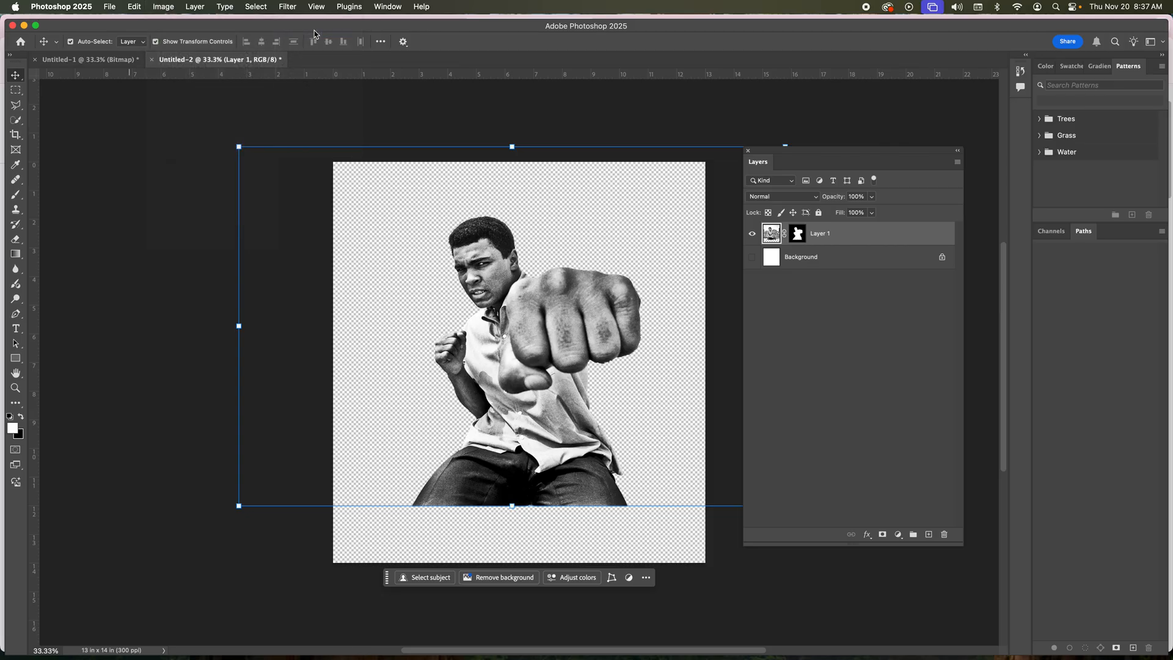
click(604, 240)
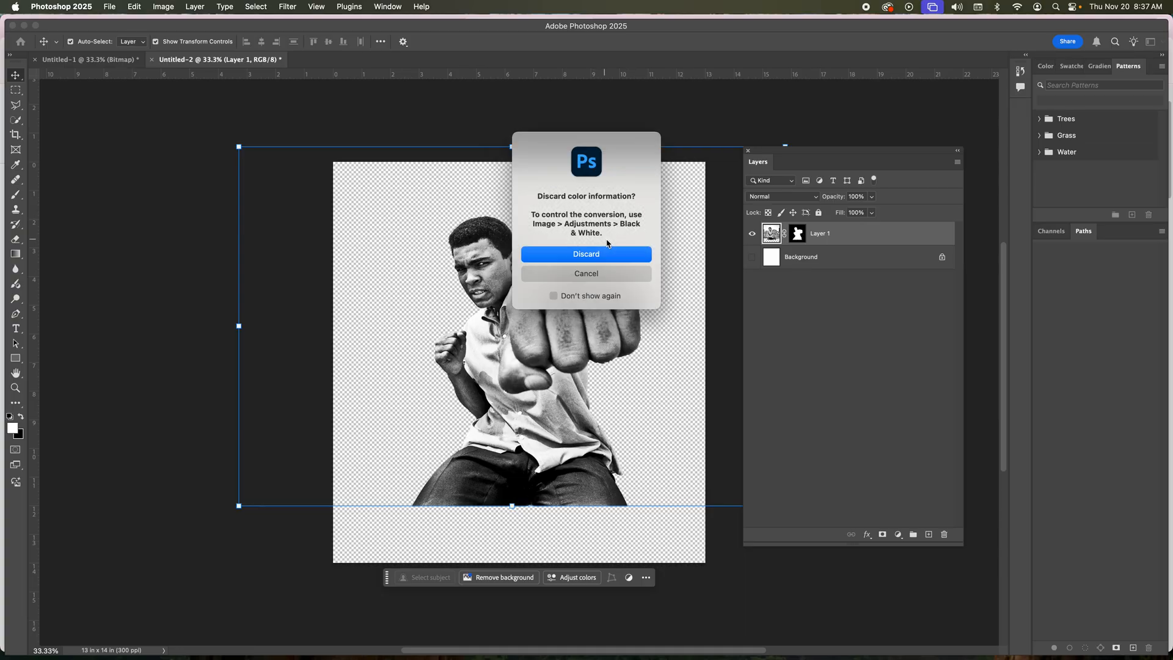
click(595, 257)
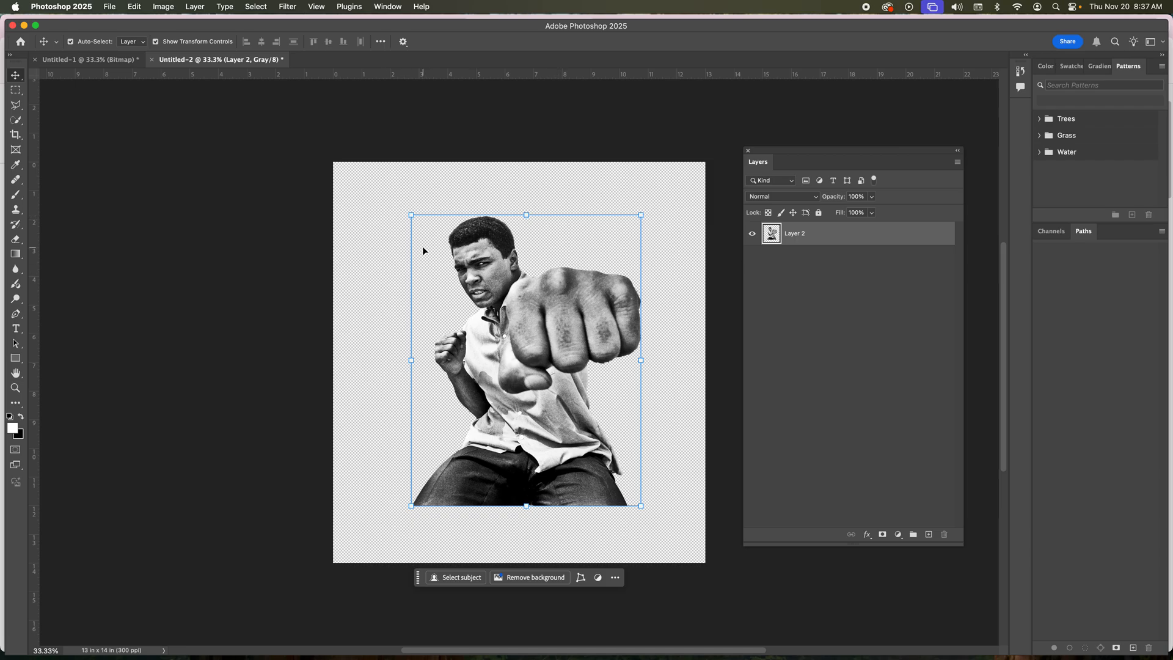
- Invert the tones of the cut-out boxer on Layer 2
click(168, 8)
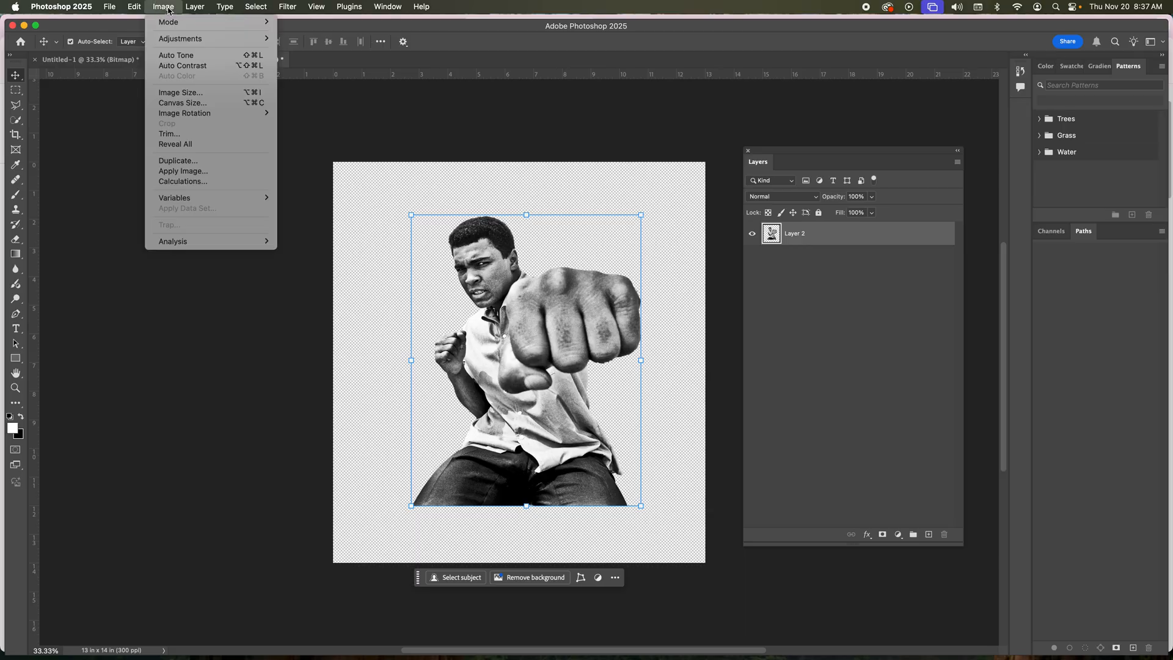
mouse_move(183, 39)
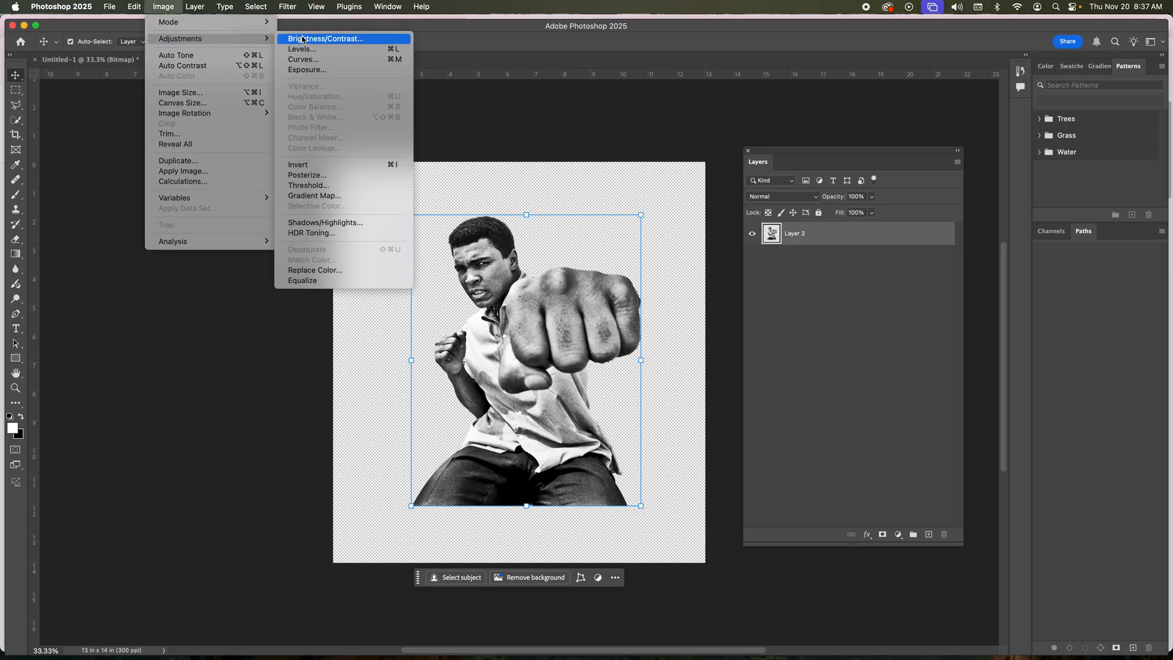
click(312, 171)
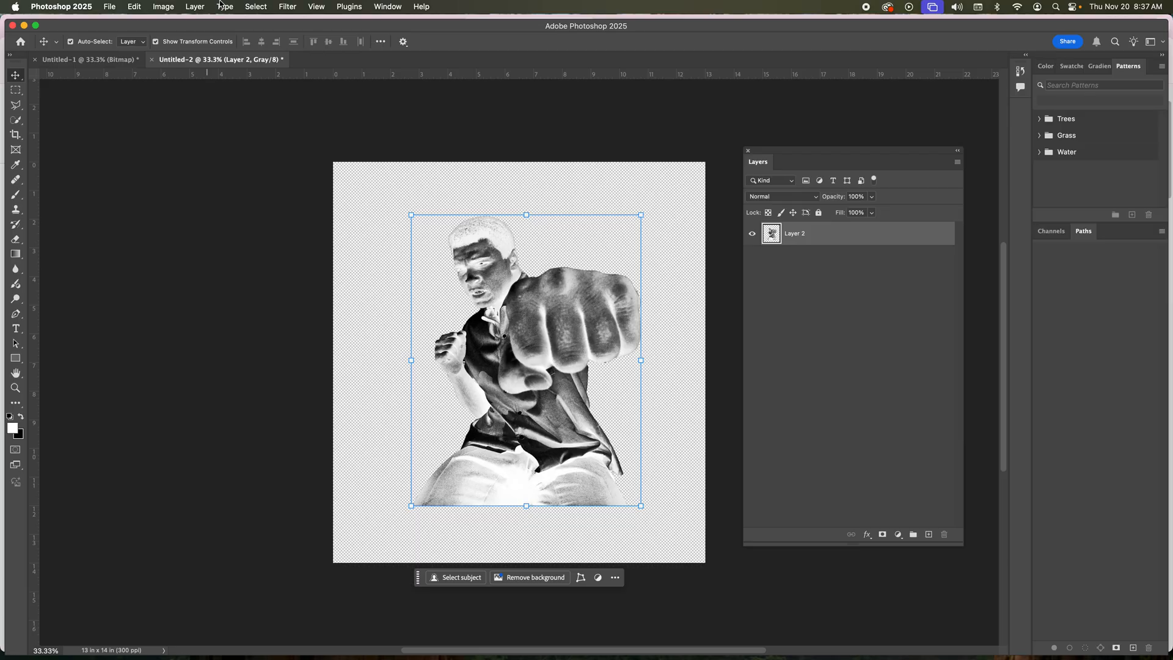
- Begin converting the document to Bitmap mode at 300 pixels/inch output using the Halftone Screen method
click(163, 7)
mouse_move(163, 25)
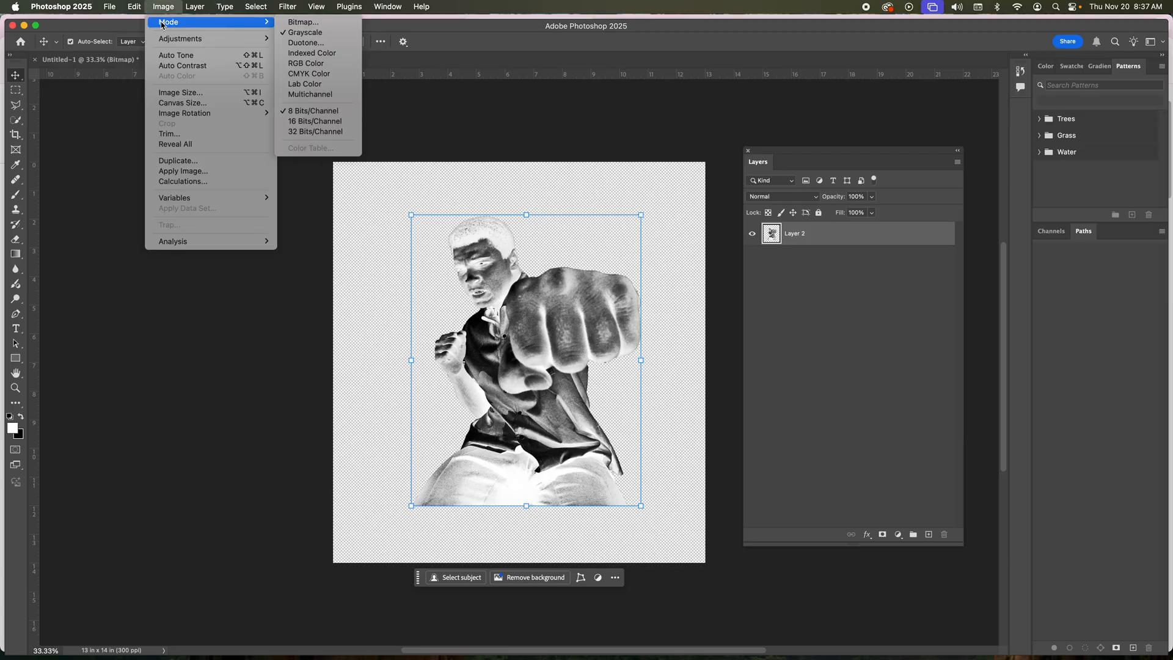
click(316, 22)
click(612, 238)
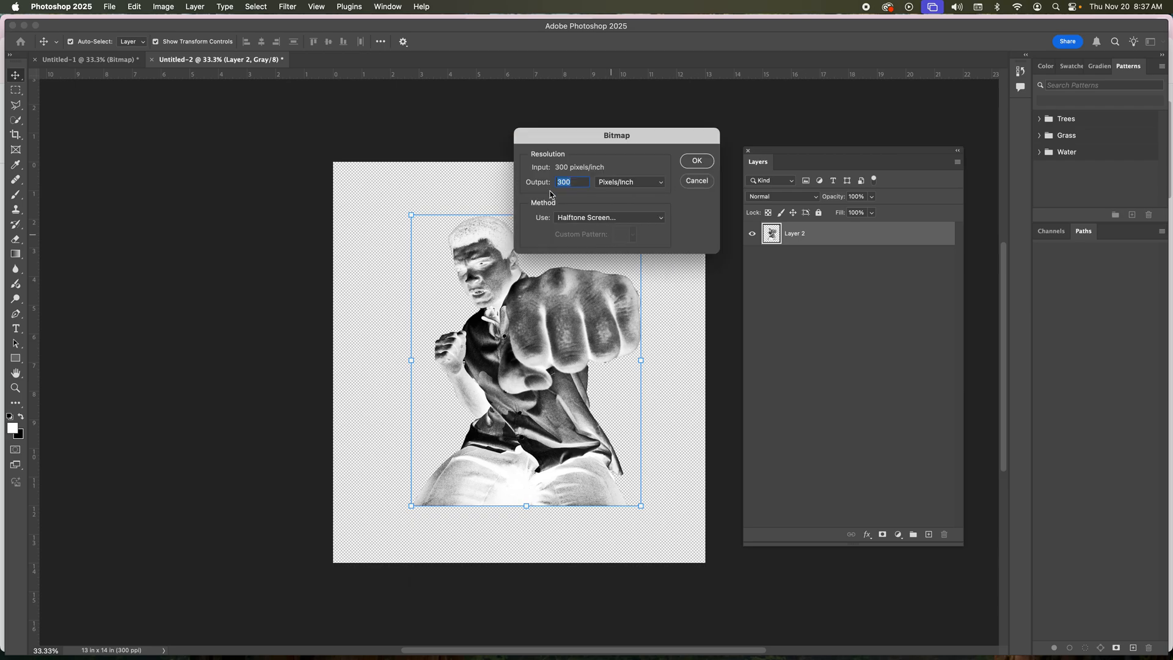
click(697, 164)
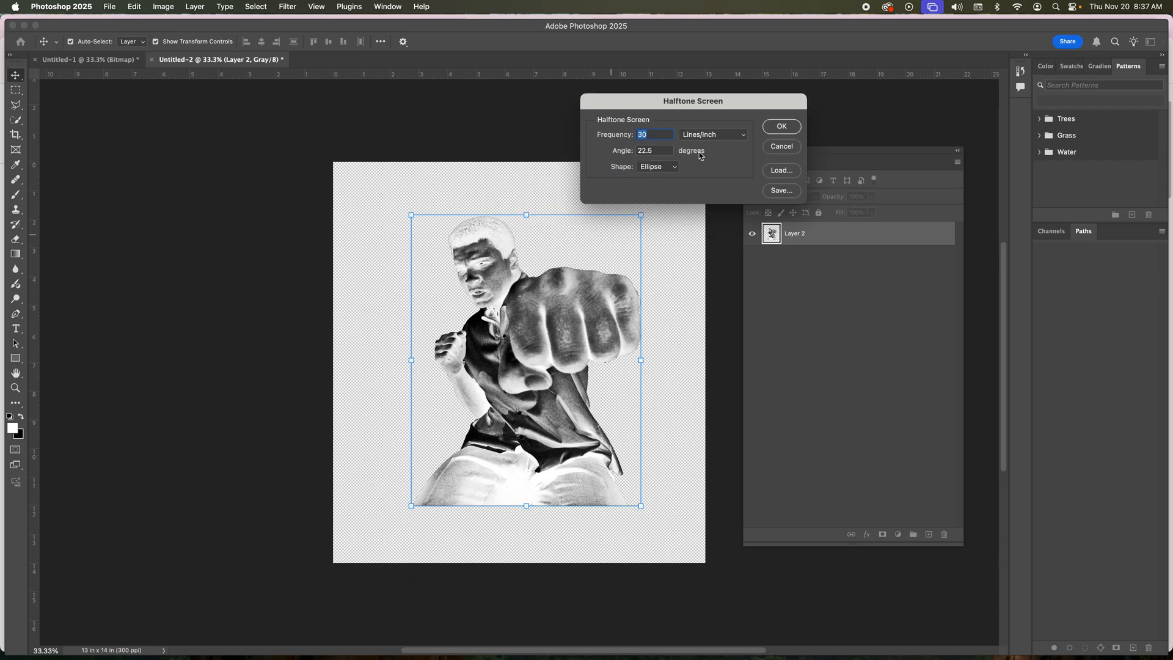
- Apply a halftone screen of 30 lines/inch at 22.5 degrees with the Round shape, and check the dots on the face
drag(667, 101, 353, 118)
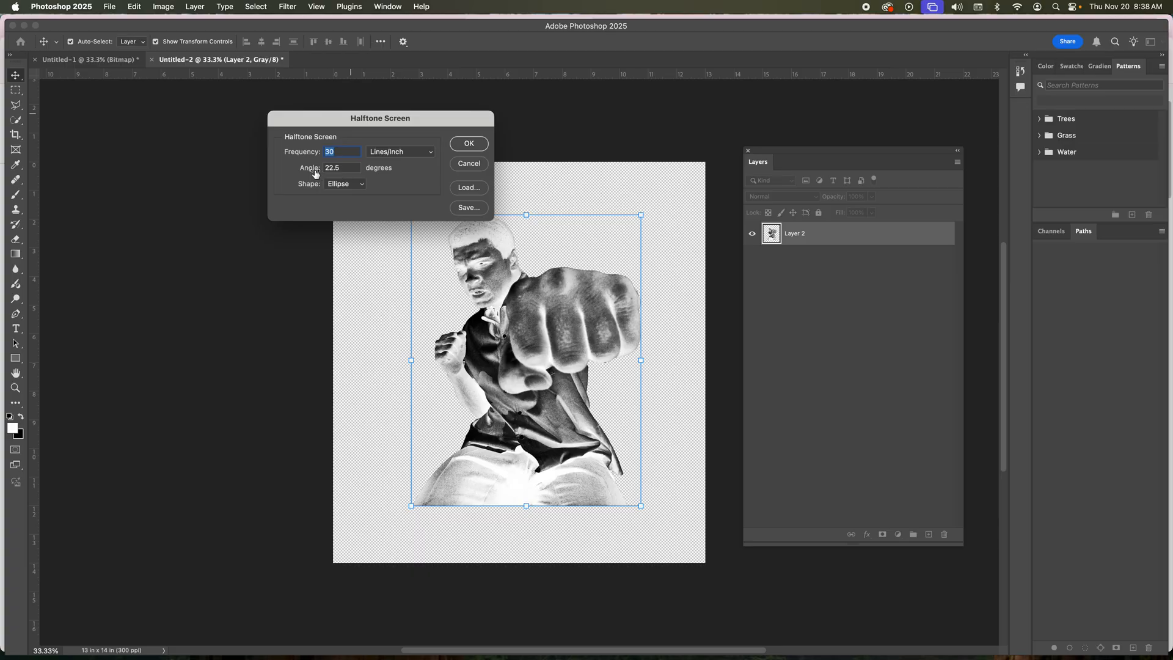
click(352, 187)
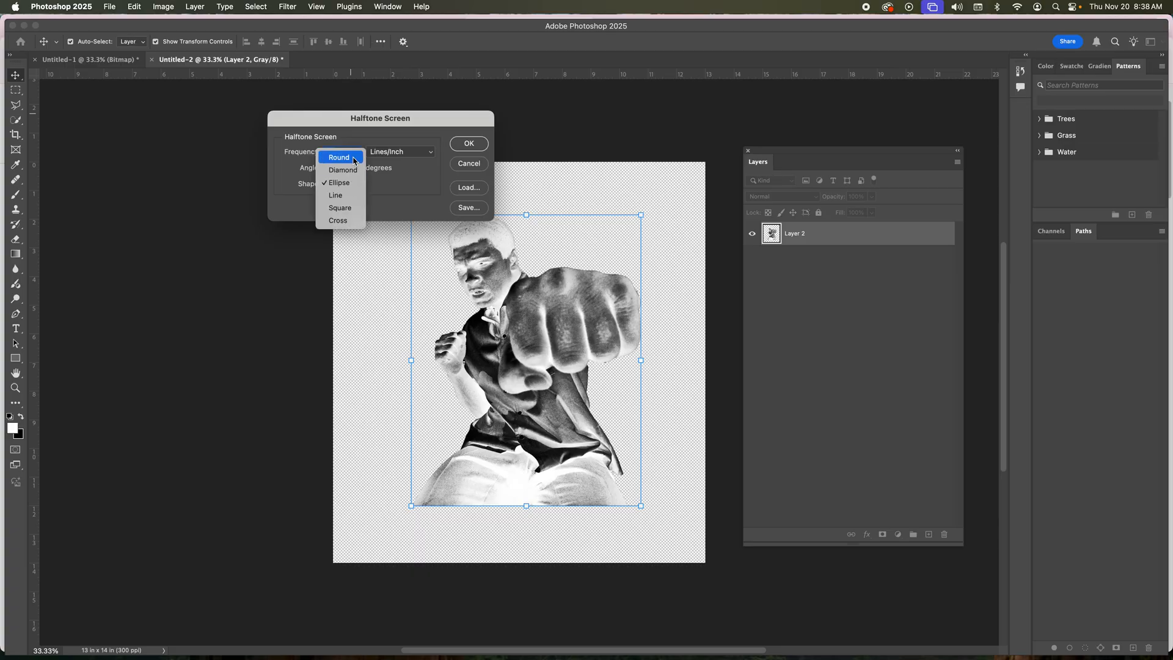
click(354, 160)
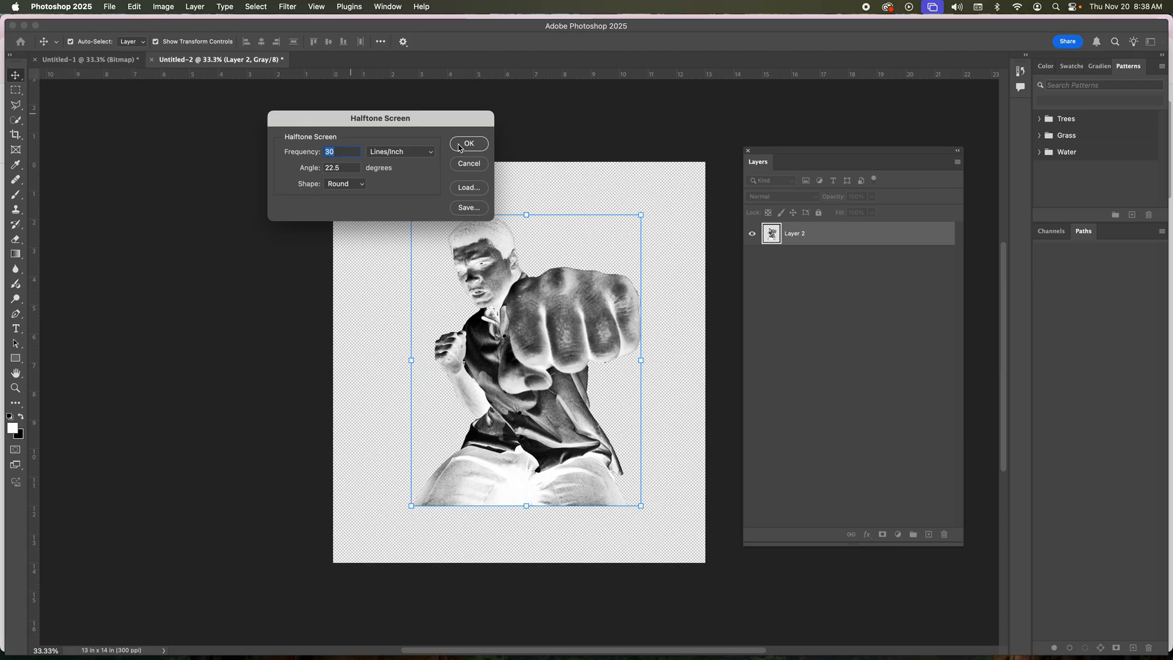
click(468, 144)
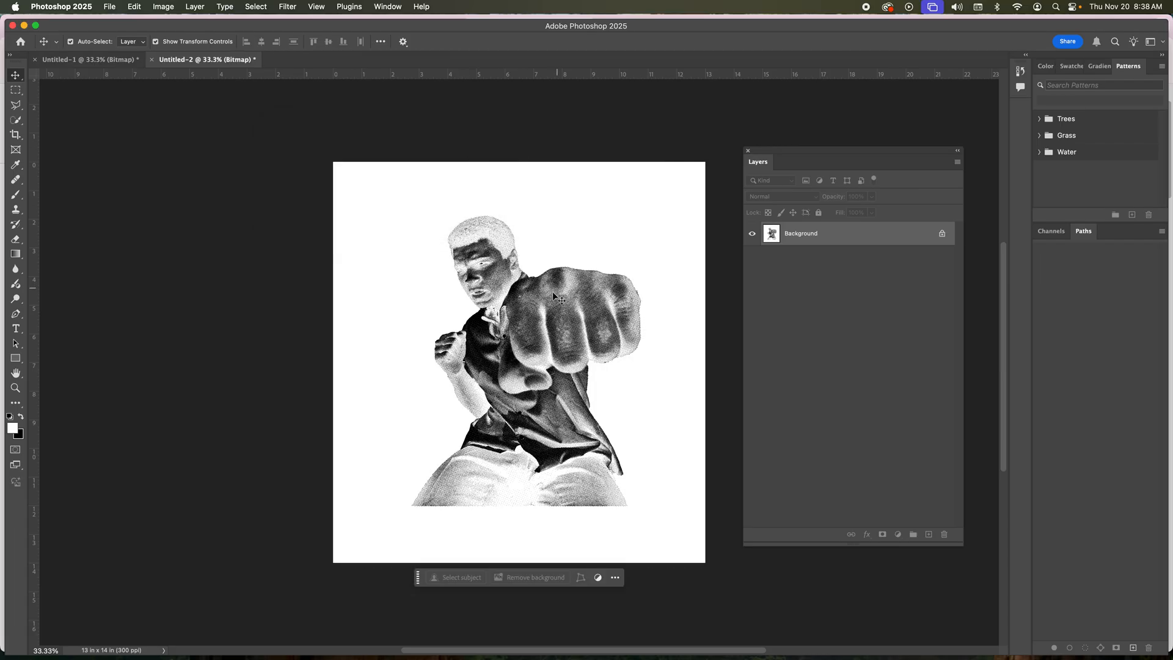
click(16, 388)
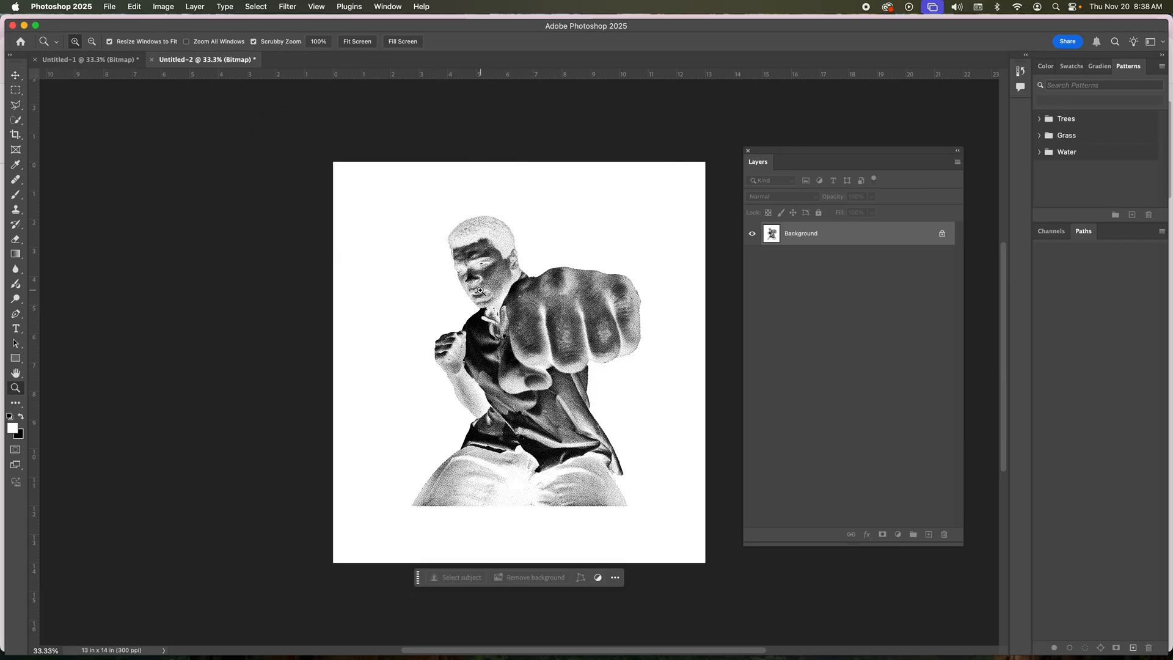
click(486, 281)
drag(485, 282, 491, 275)
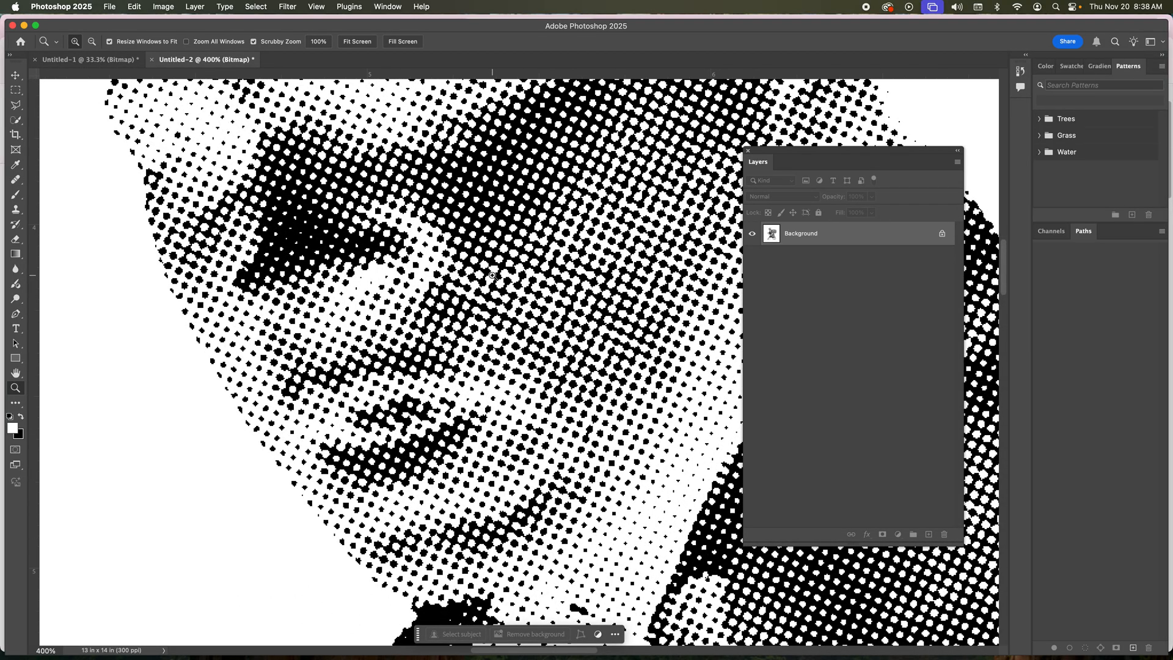
key(alt)
drag(548, 232, 502, 261)
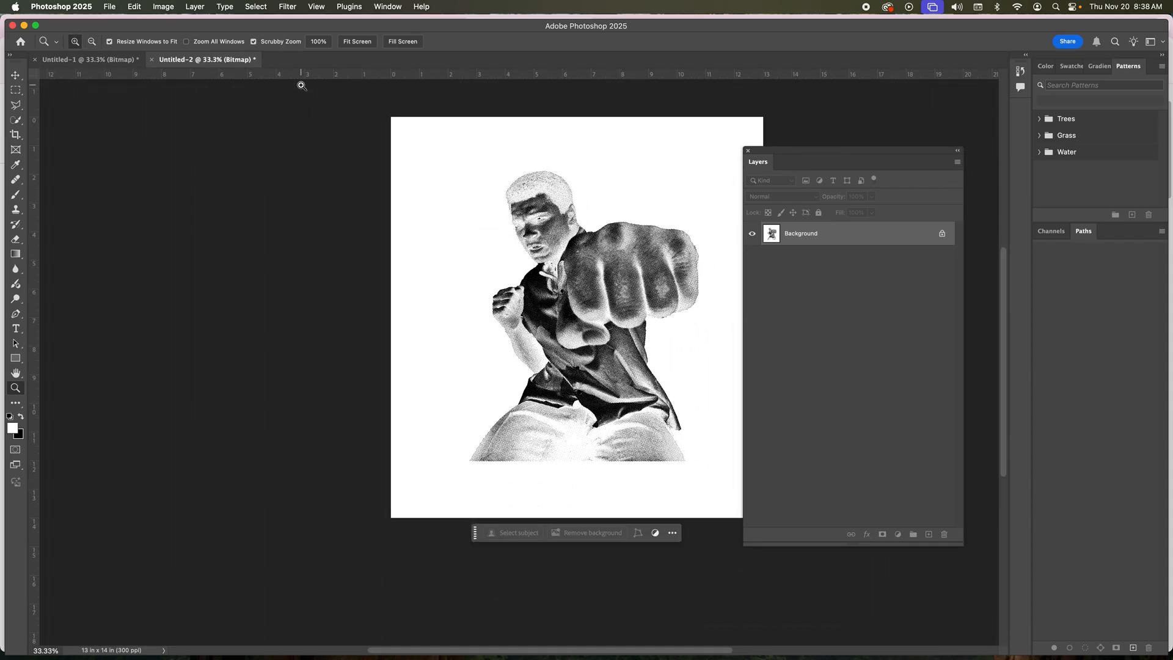
- Save the bitmap in Documents as a PNG named "ali shirt", using the large file size option
click(107, 8)
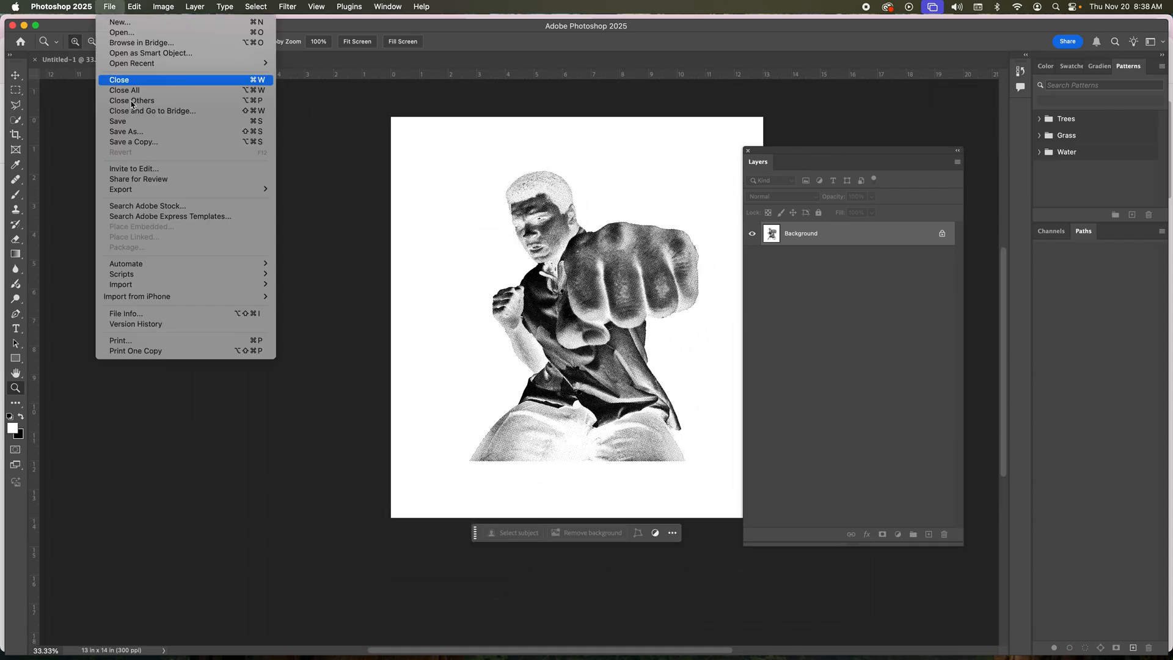
click(136, 132)
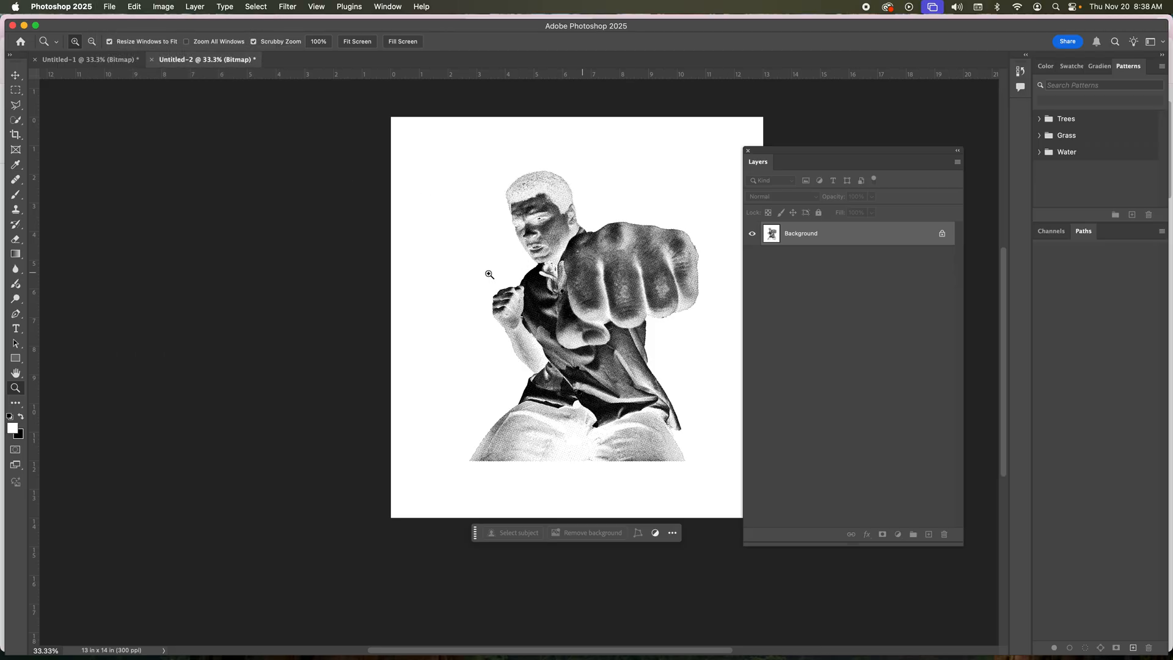
click(600, 365)
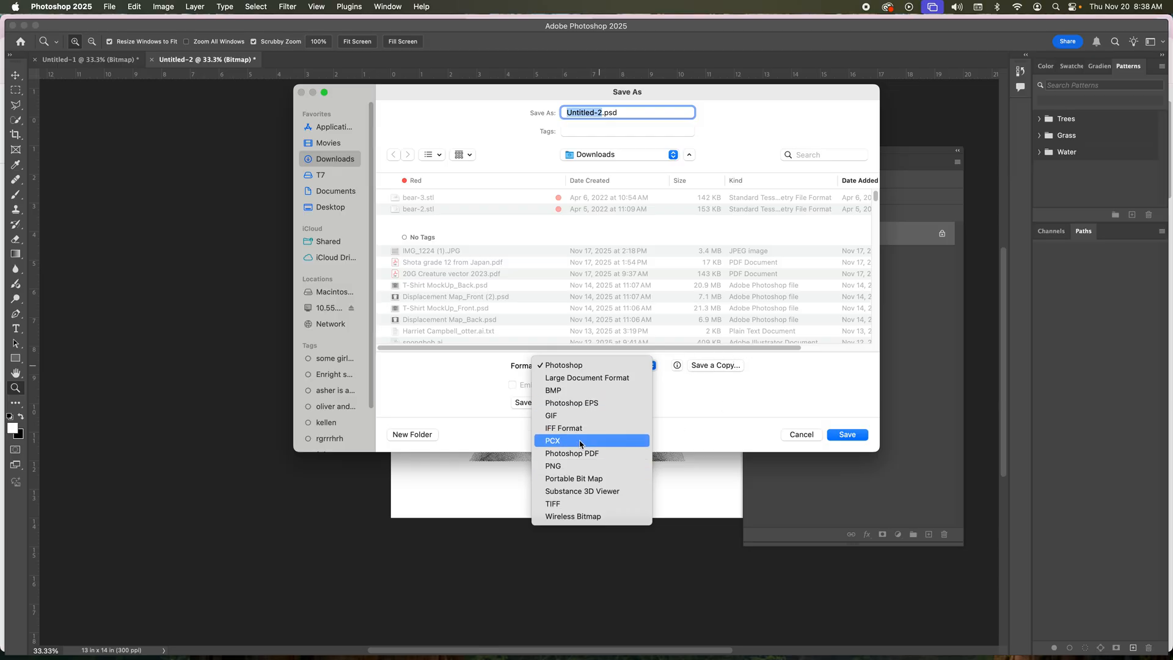
click(579, 467)
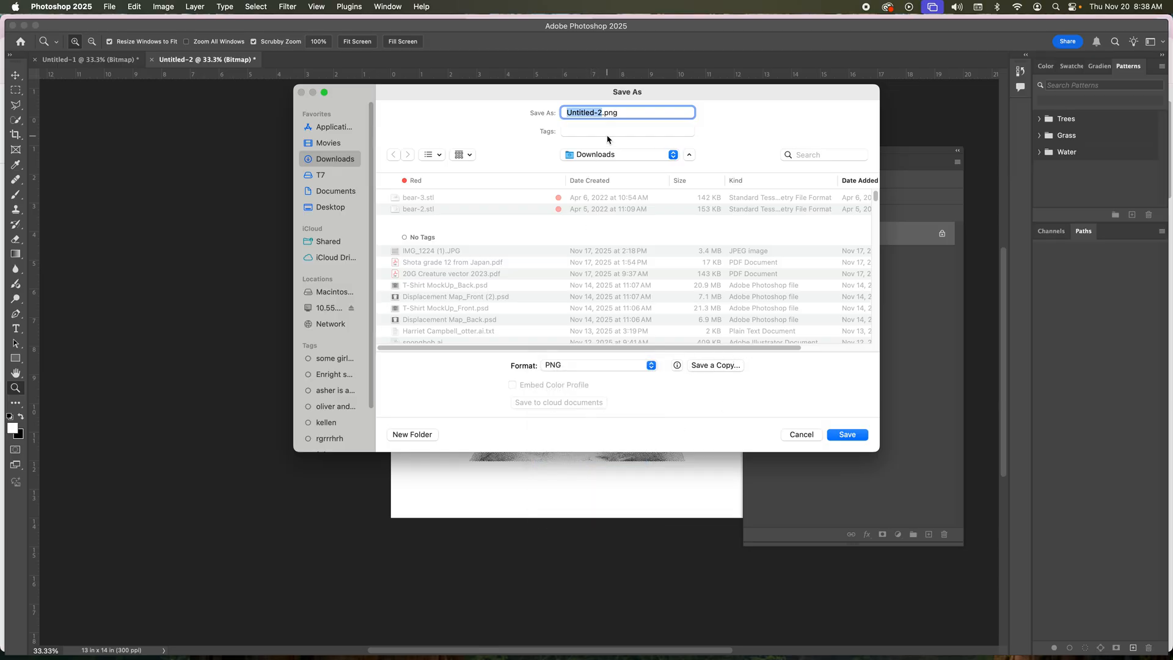
text(ali shirt)
click(326, 193)
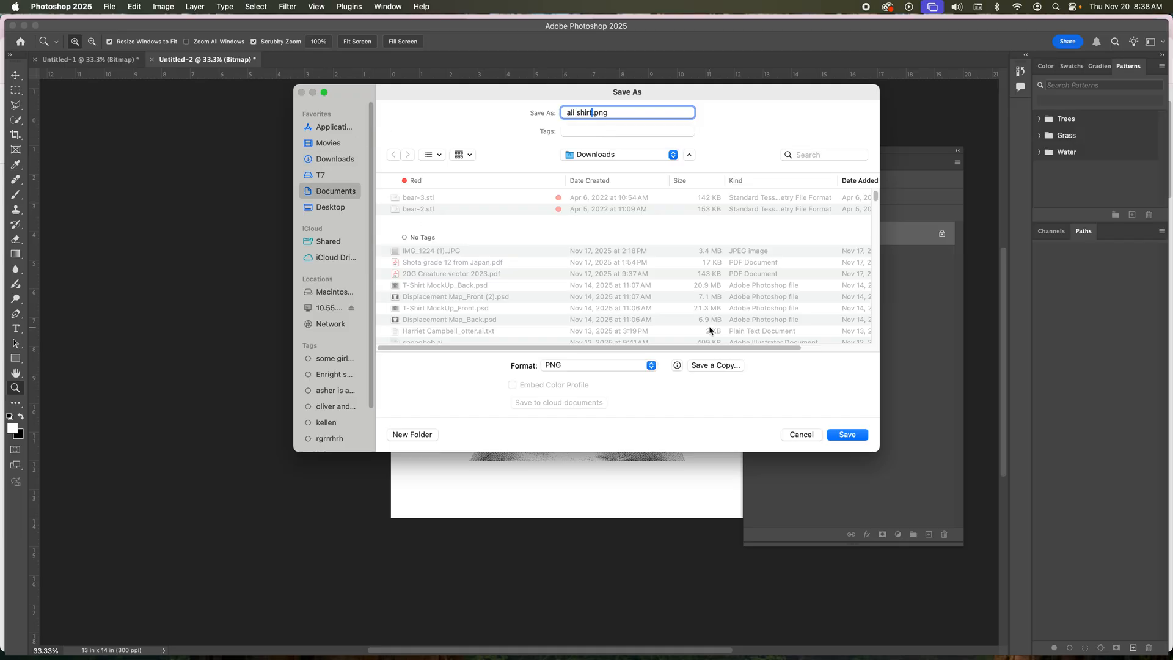
click(852, 437)
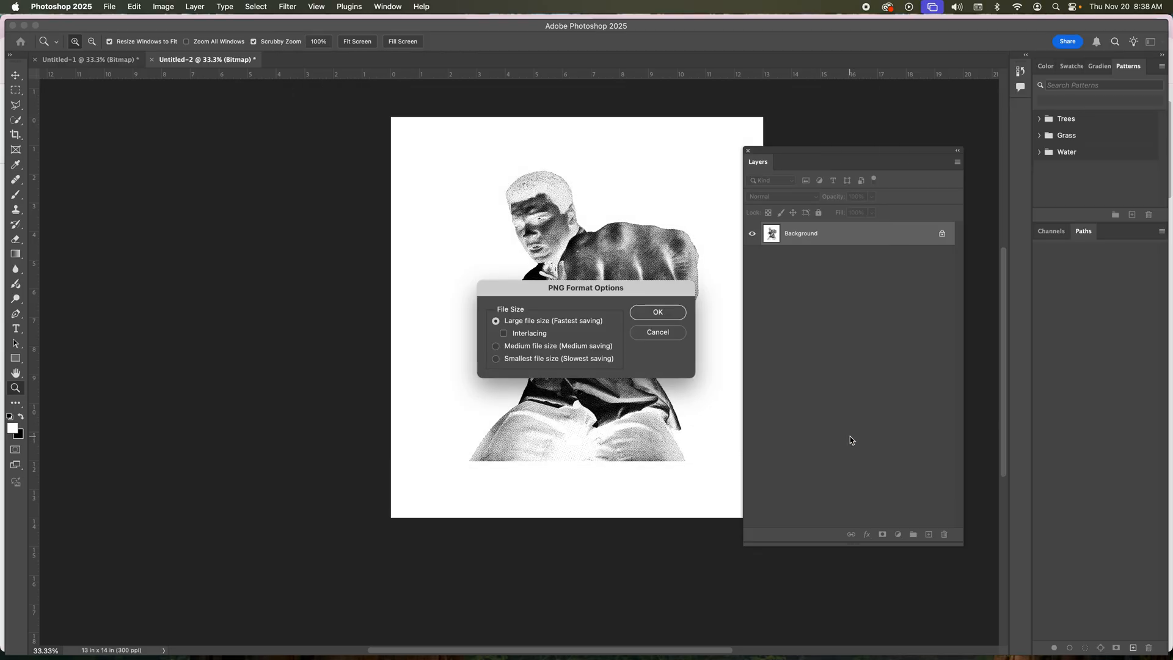
click(658, 313)
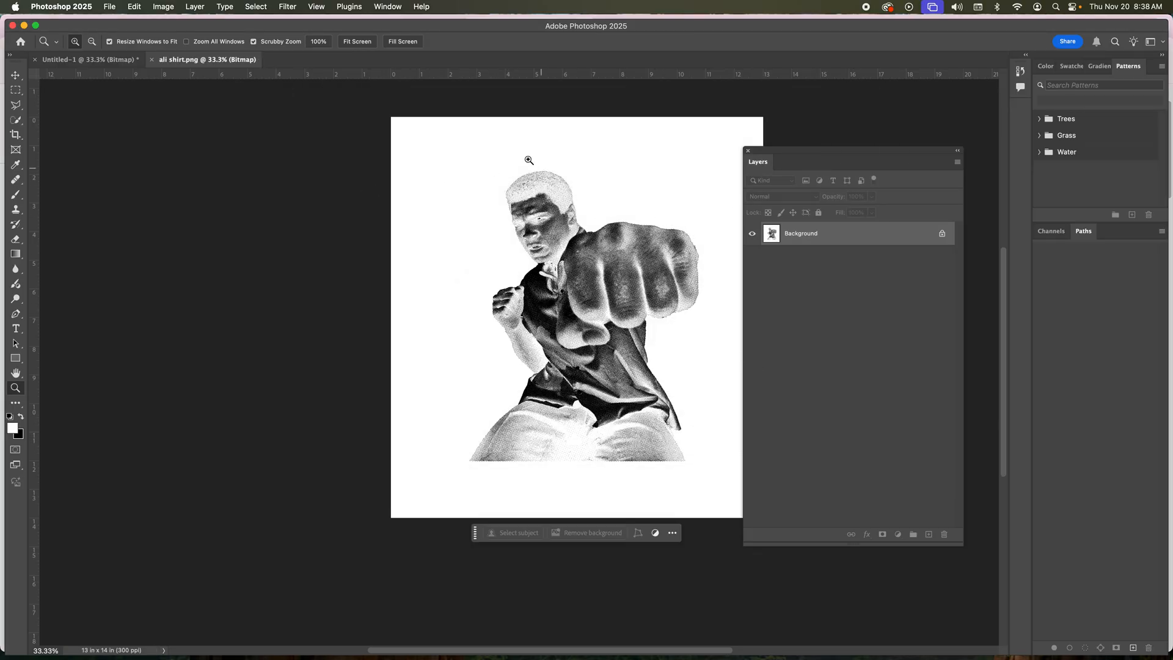
- Convert the bitmap document back to Grayscale mode with a size ratio of 1
click(173, 11)
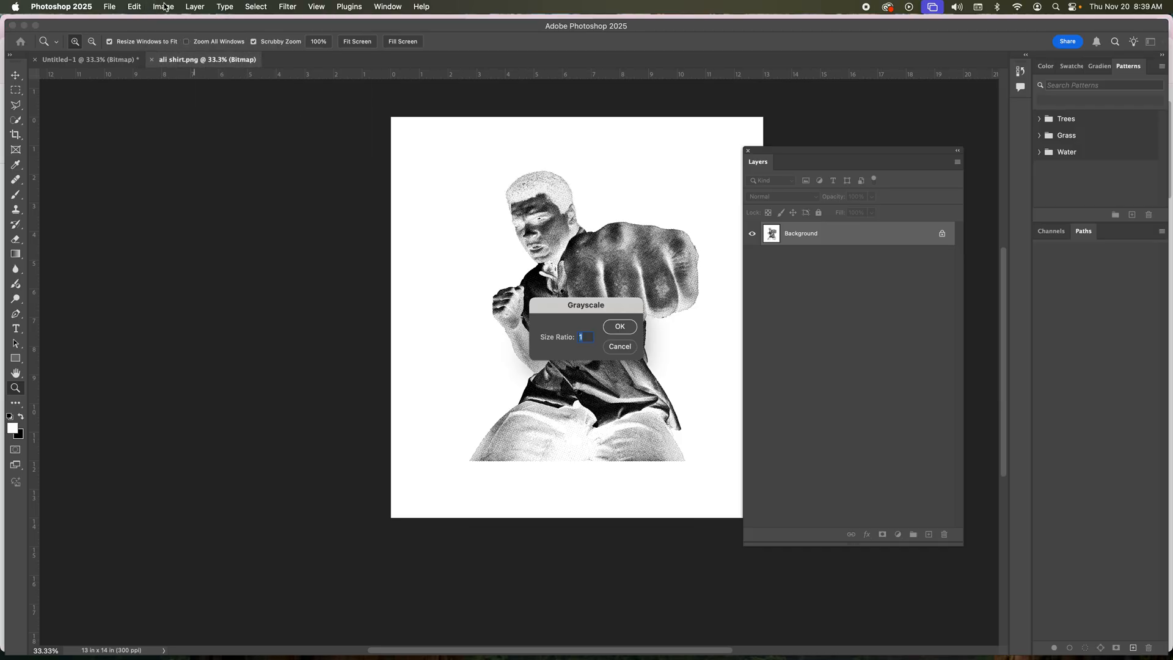
click(619, 327)
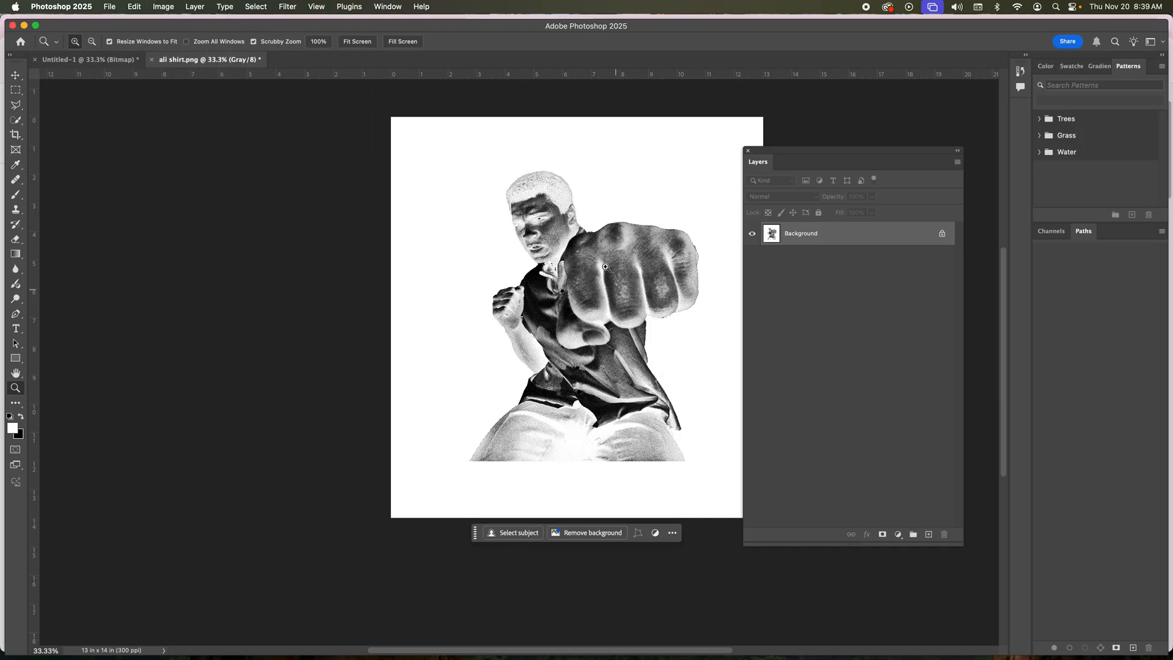
- Invert the image to examine the face's halftone dots in white on black, and invert it back
click(161, 7)
mouse_move(171, 26)
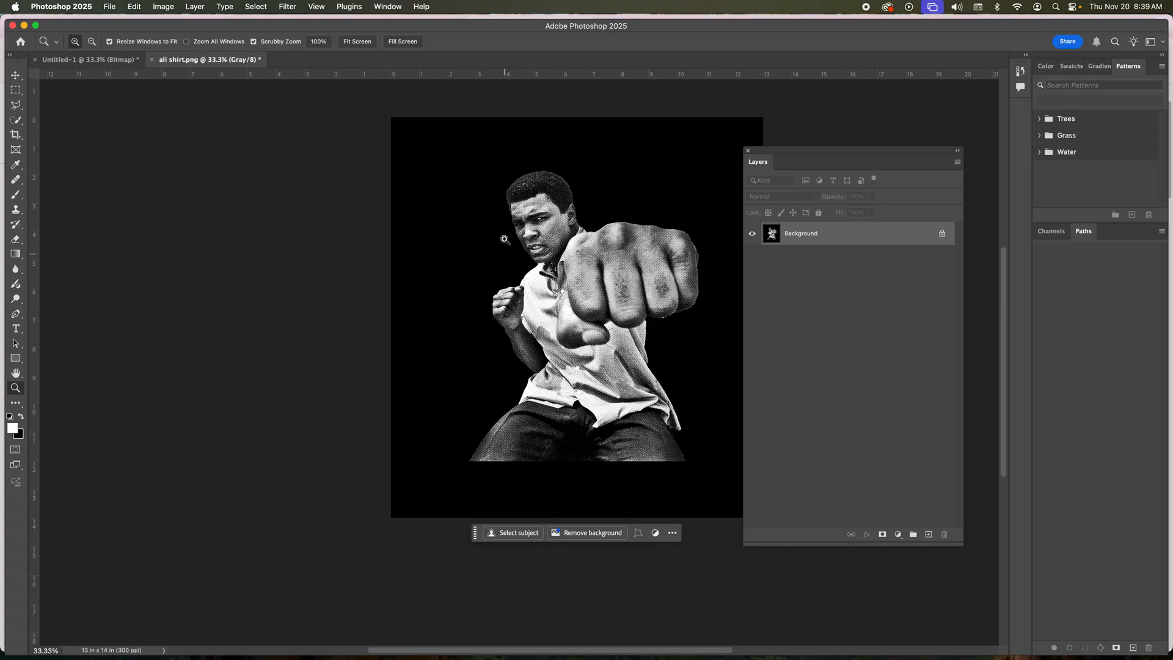
drag(559, 211, 557, 174)
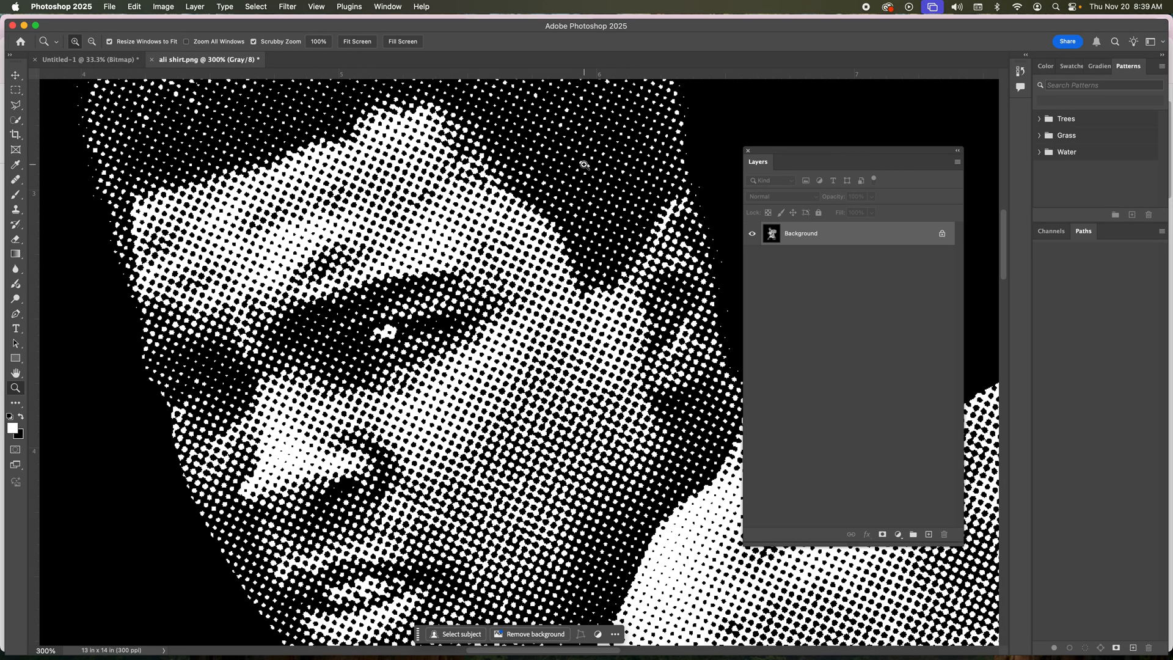
key(alt)
drag(506, 237, 547, 301)
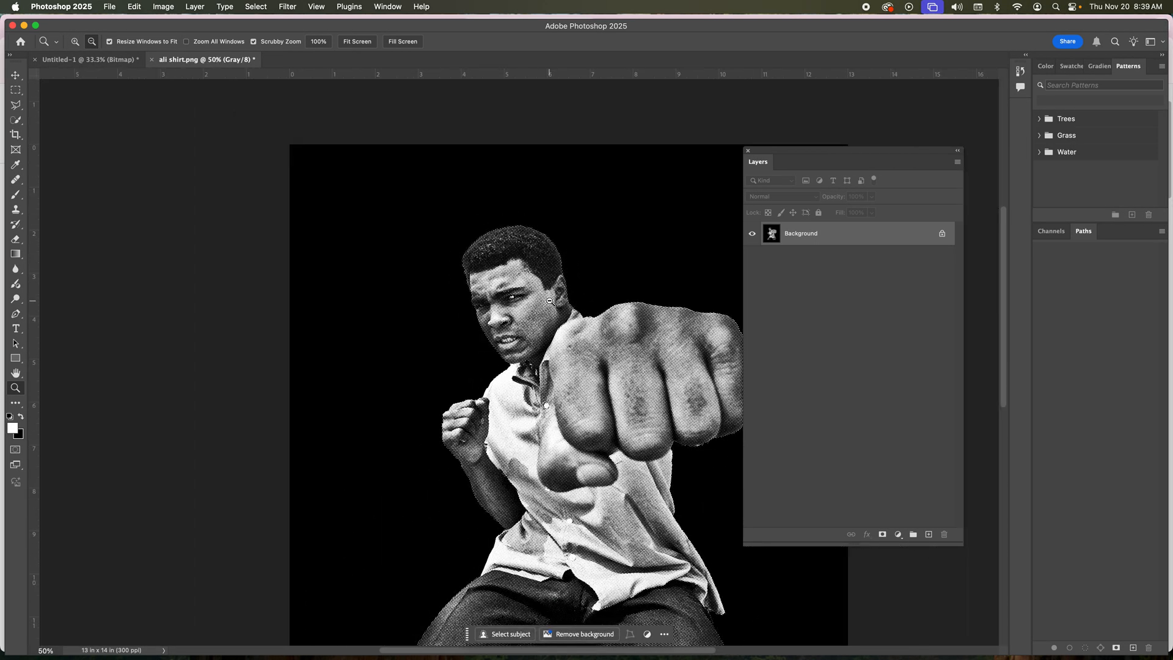
key(super+i)
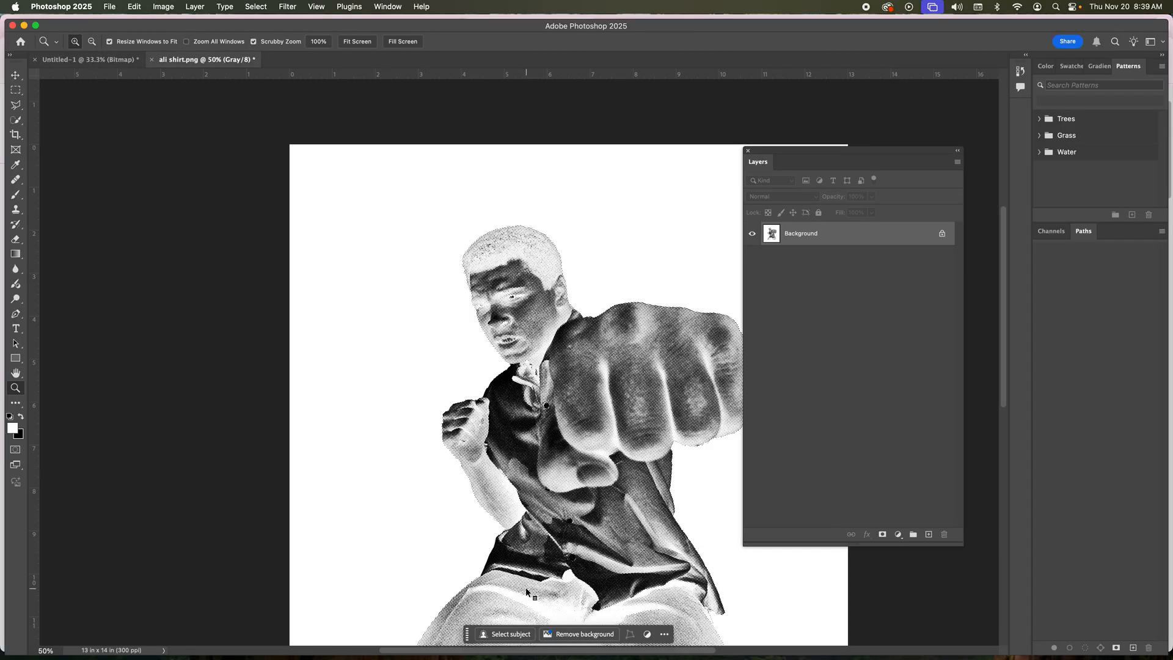
mouse_move(406, 657)
click(164, 7)
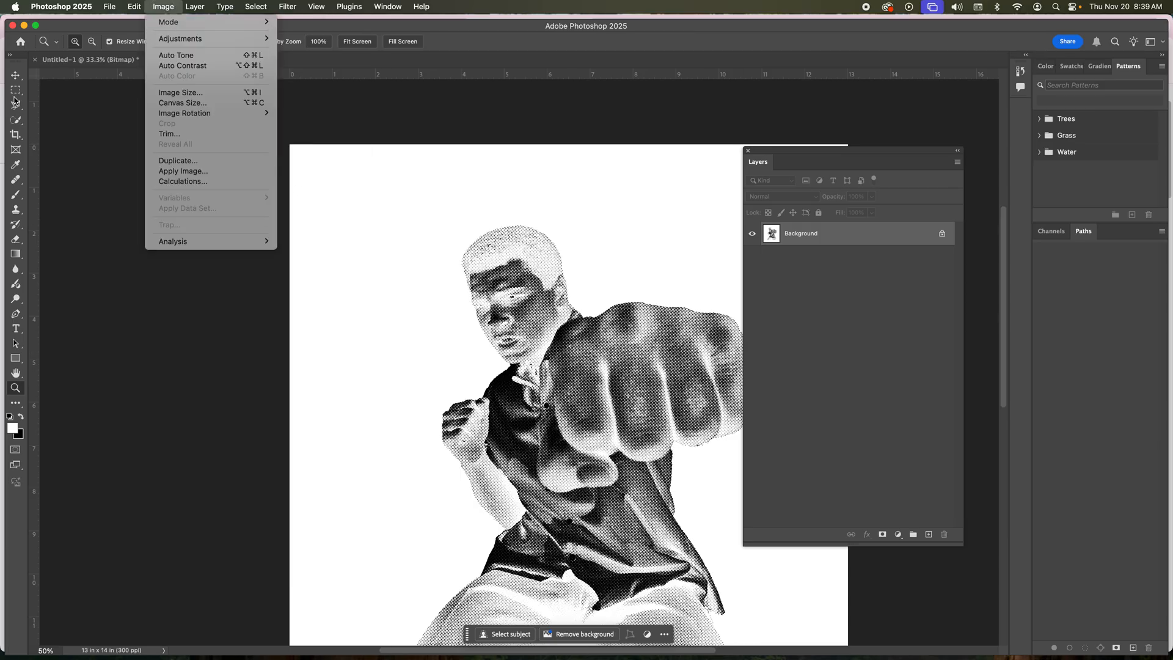
click(16, 360)
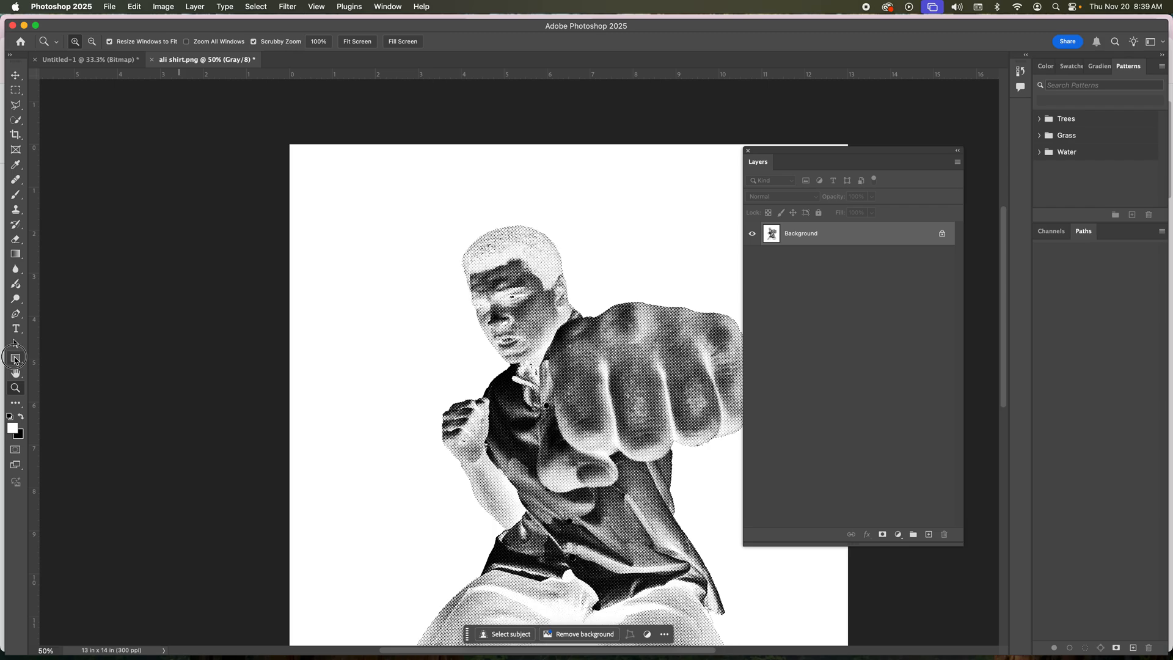
- Draw a vertical line about 1.5 in long with the Line tool, from the canvas's upper edge down towards the boxer's head
click(16, 360)
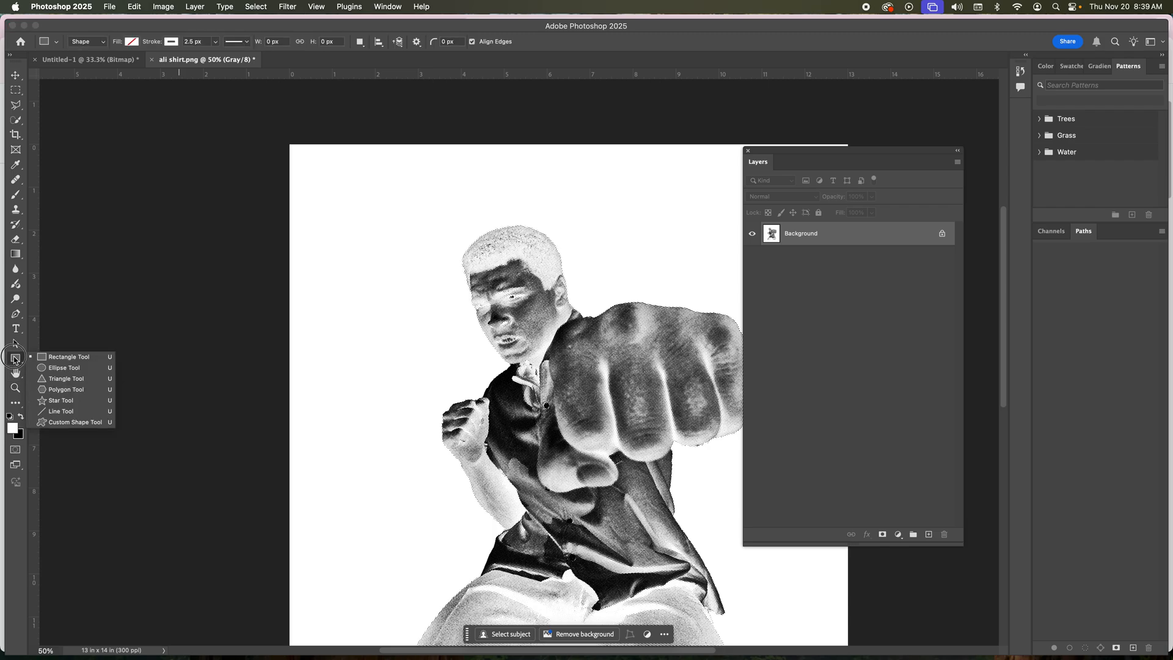
click(61, 411)
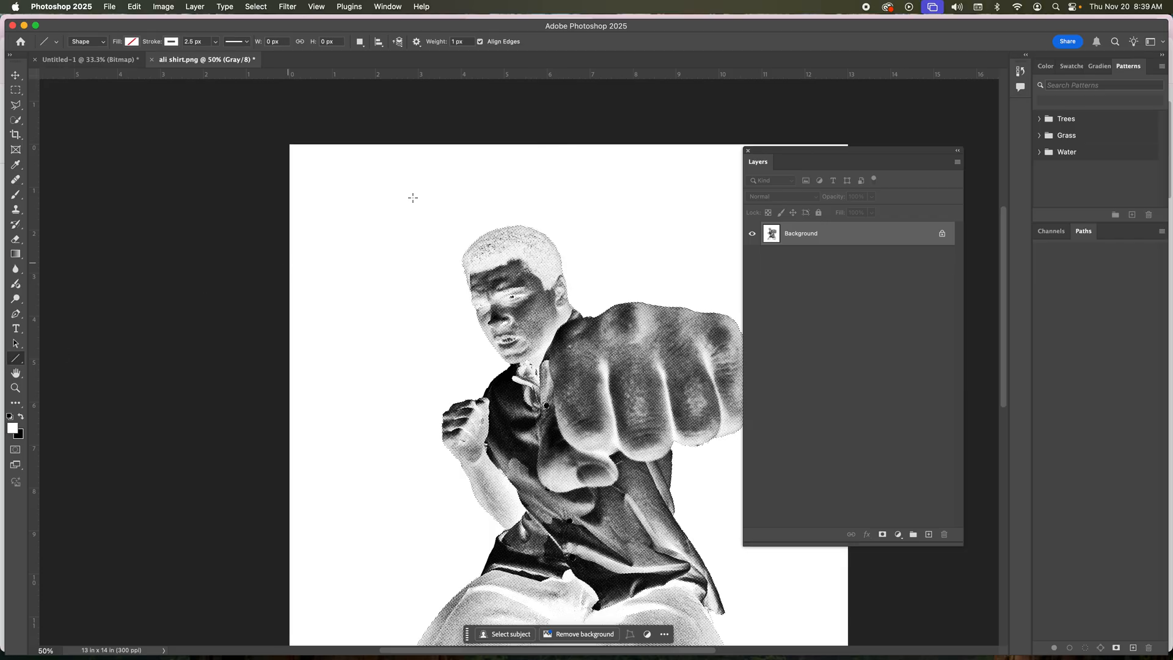
drag(545, 141, 545, 206)
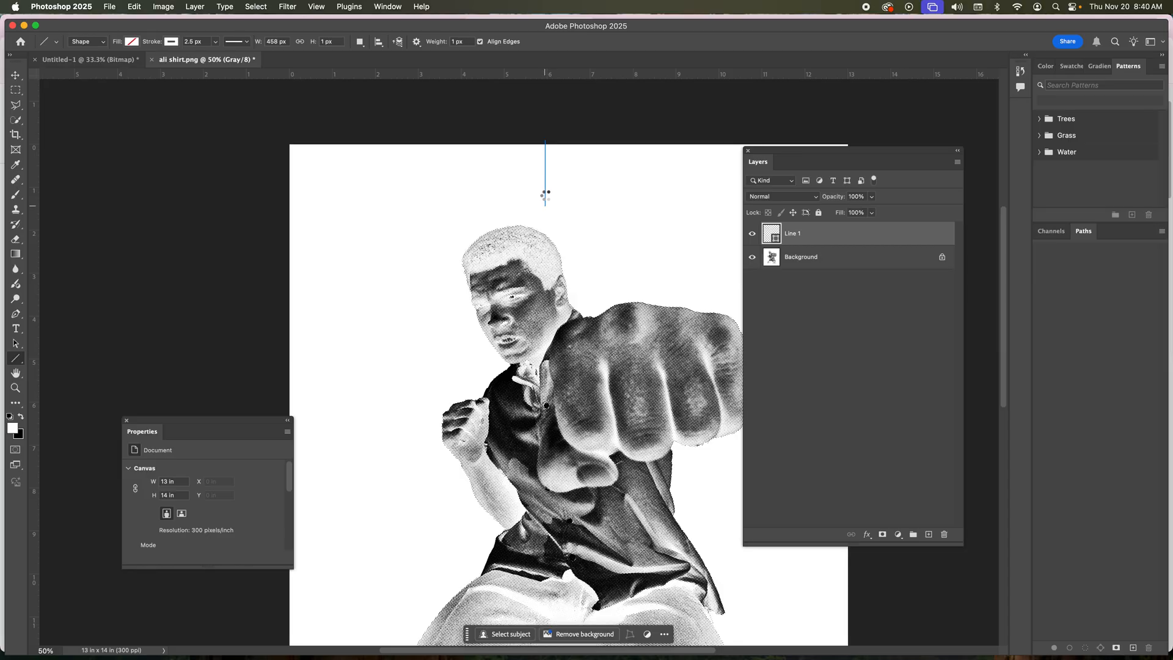
- Give the vertical line a 15 px black stroke and switch to the Move tool
click(202, 42)
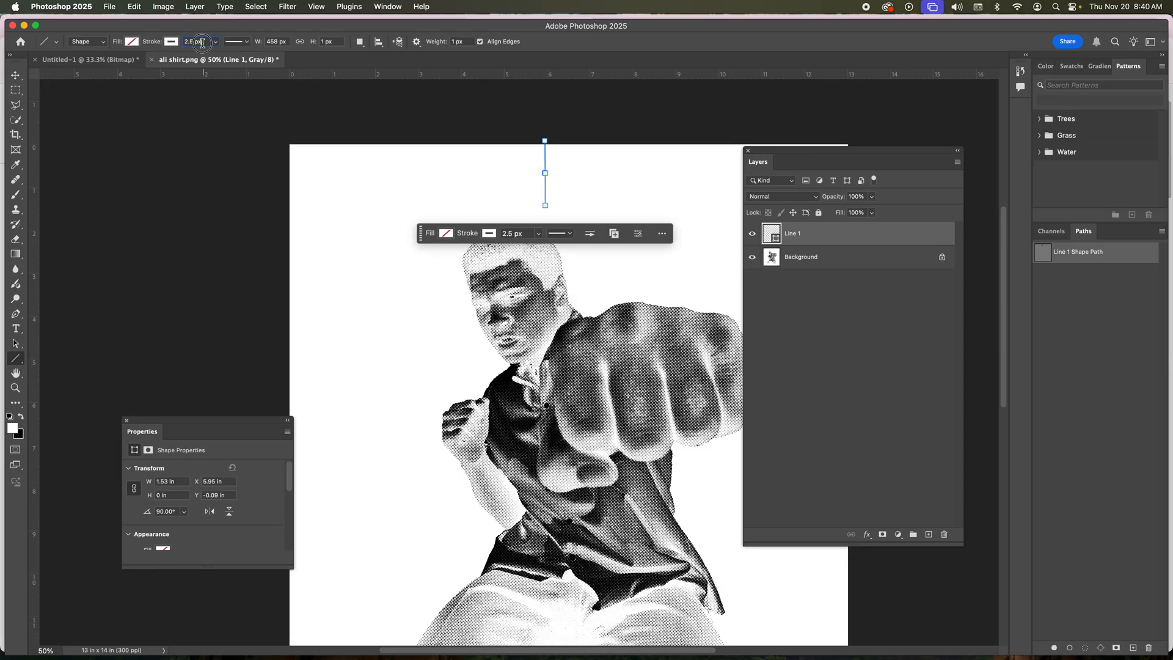
text(15)
key(Return)
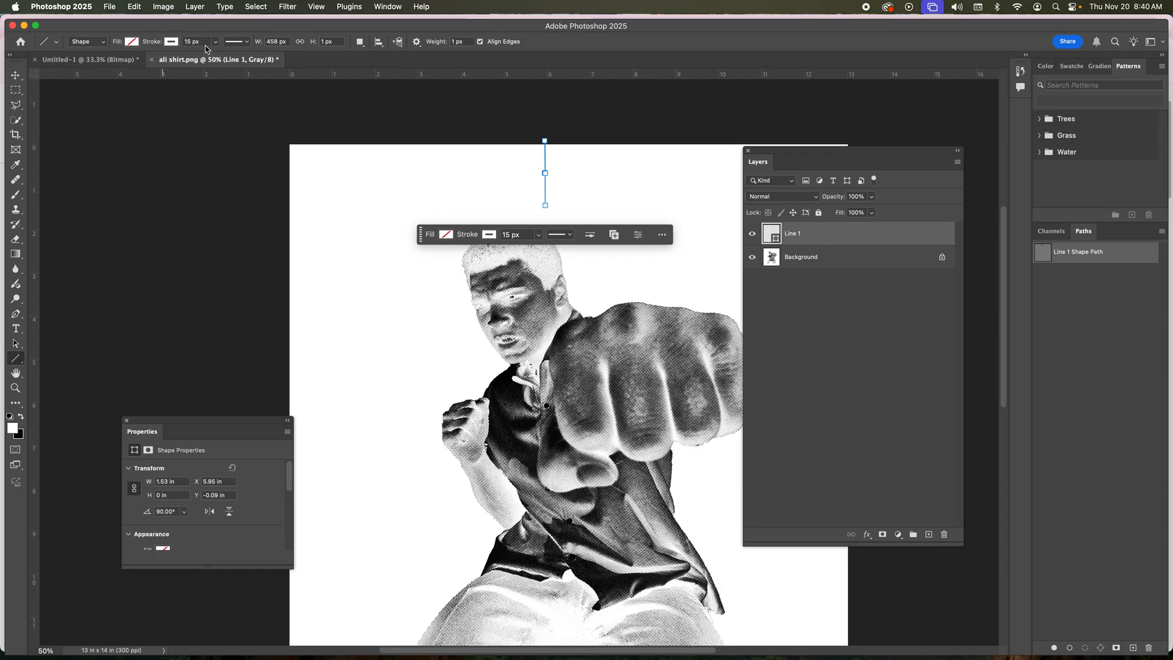
click(174, 42)
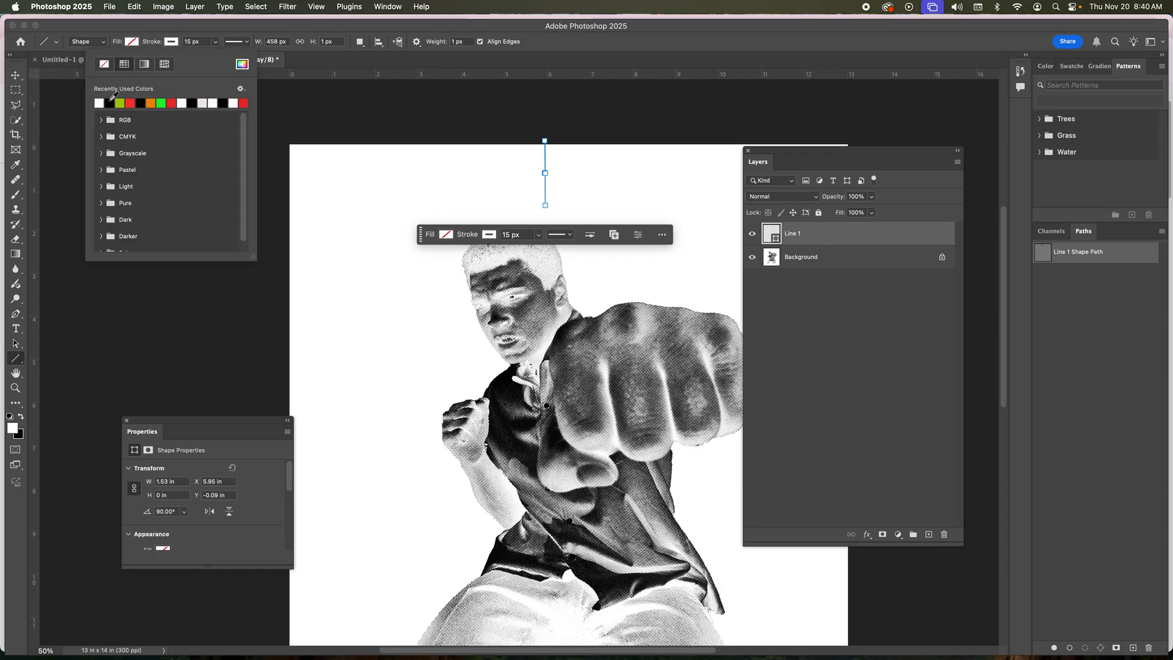
click(109, 102)
click(16, 74)
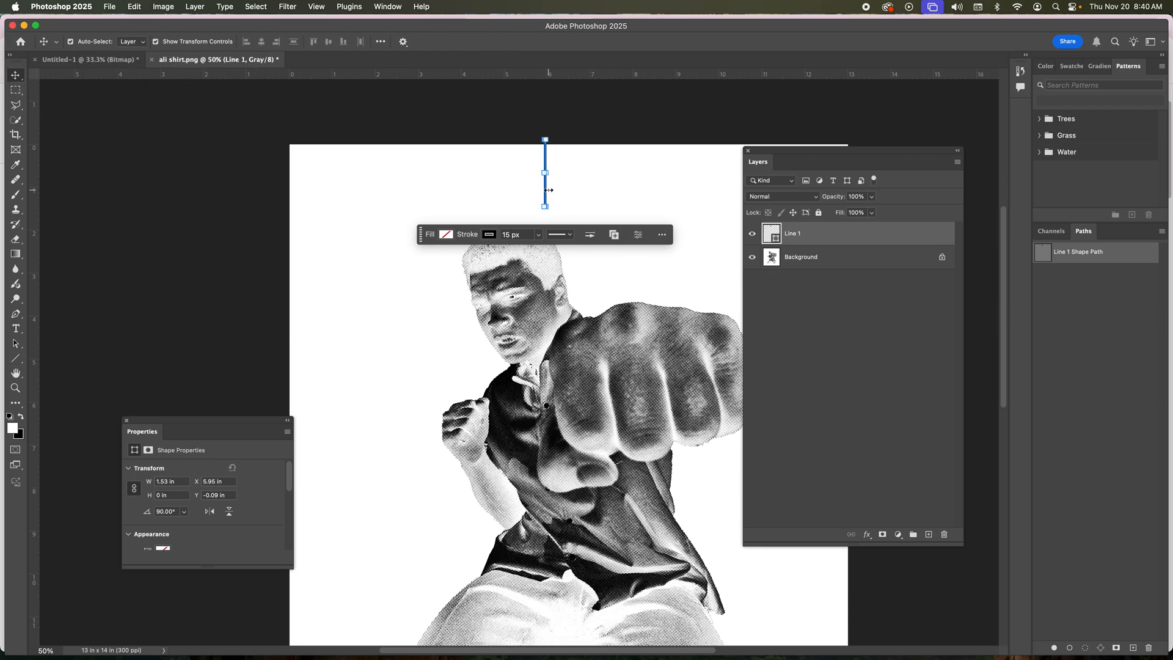
- Move the vertical line to the canvas's horizontal centre at X 6.5 in and place a duplicate directly below it at the canvas's lower edge
drag(545, 192, 569, 193)
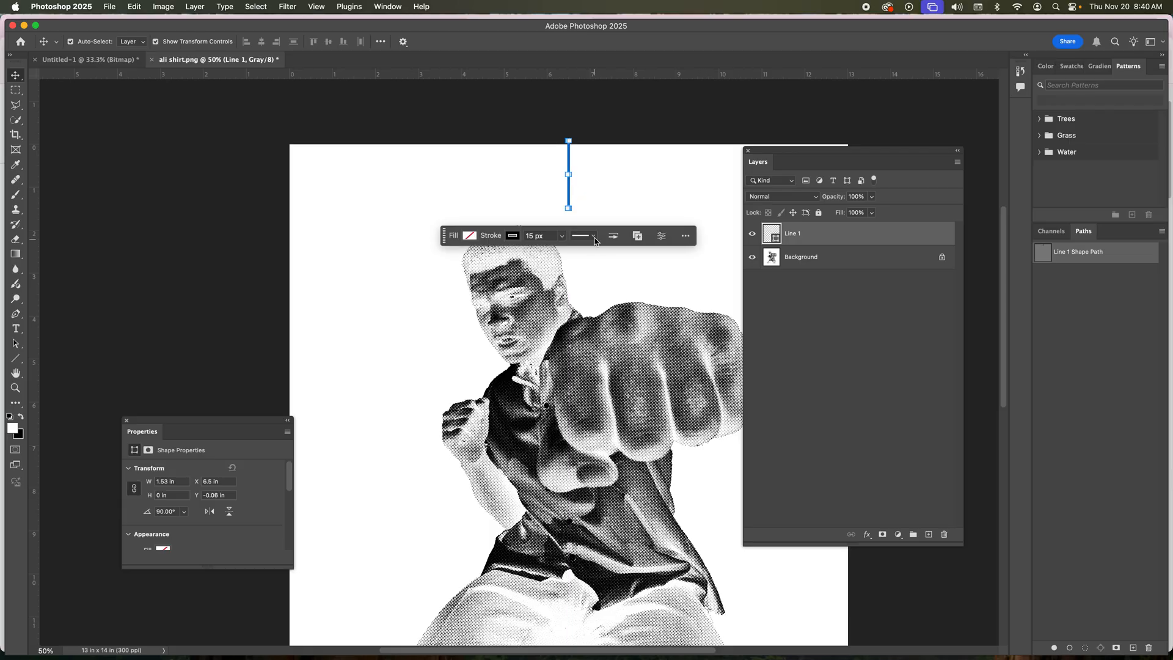
scroll(593, 226, down, 5)
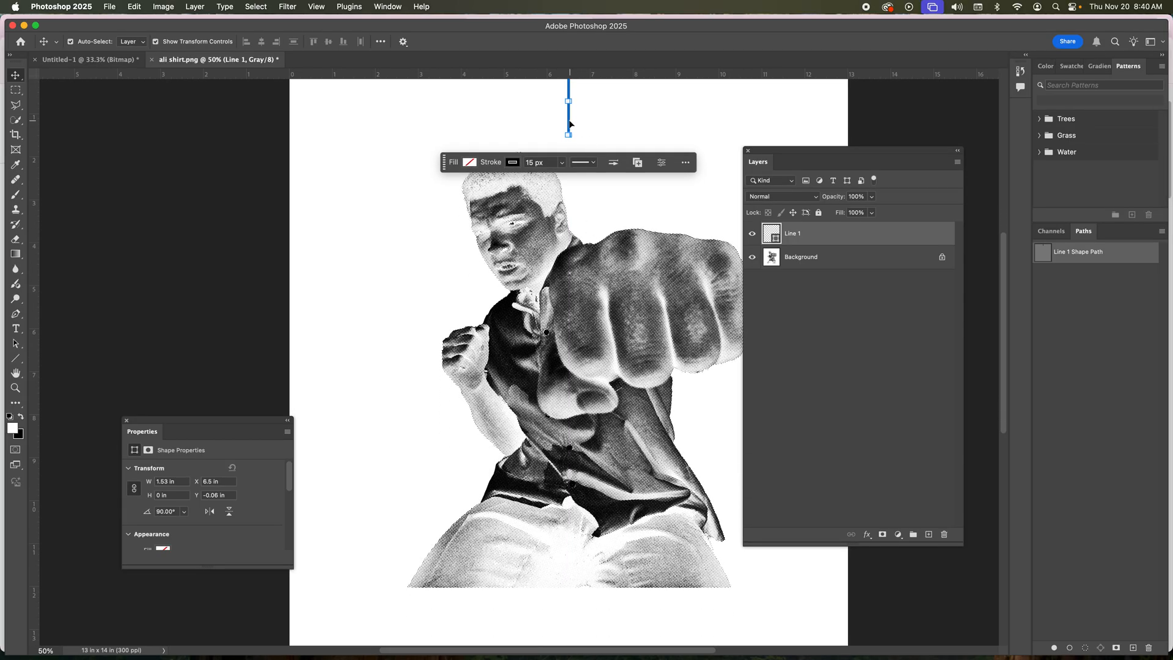
drag(568, 124, 568, 542)
scroll(569, 464, up, 3)
scroll(568, 437, down, 3)
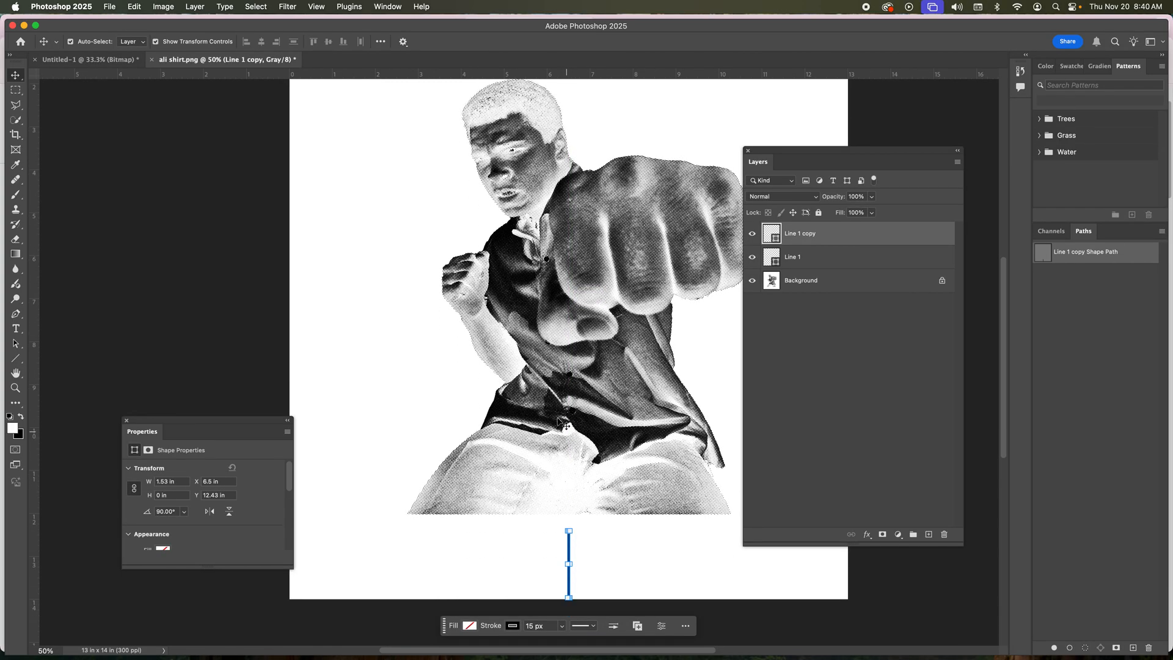
- Save a copy of the document as a PNG named "ali shirt 2" in Documents, with the large file size (fastest saving) option
click(108, 8)
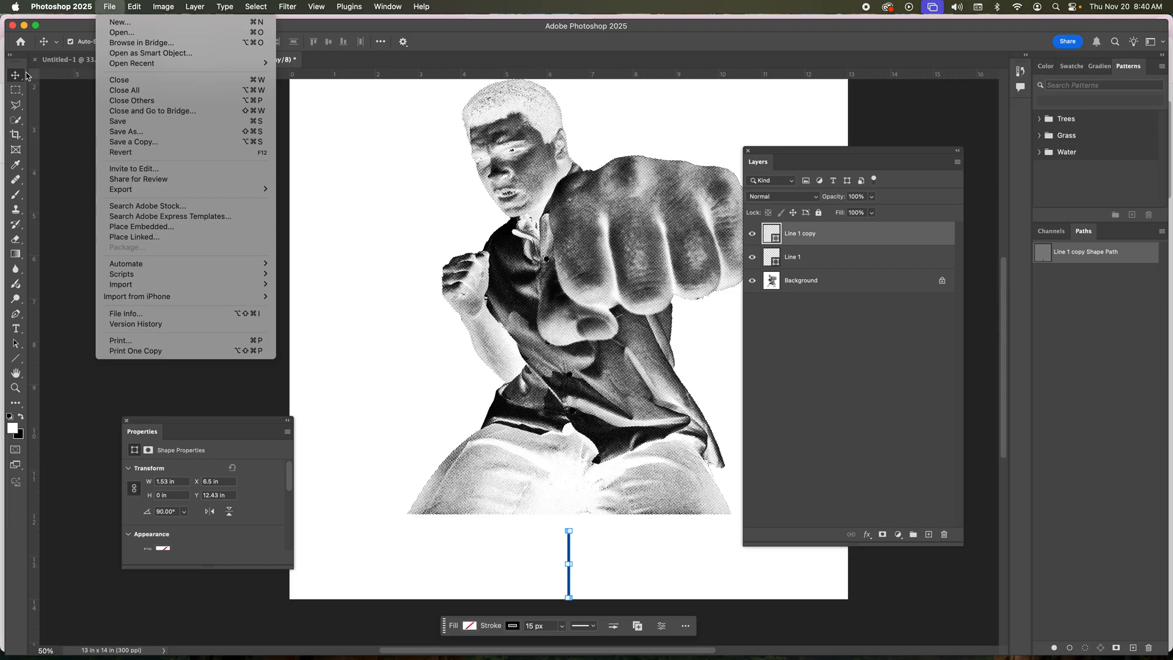
click(151, 134)
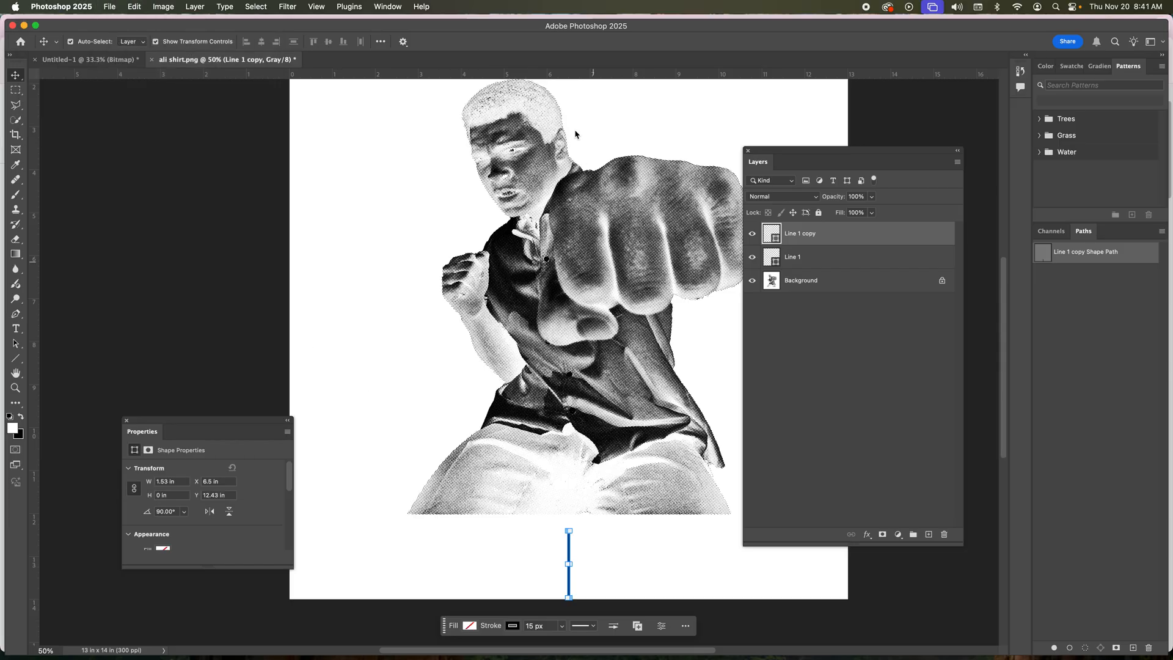
click(590, 112)
text(2)
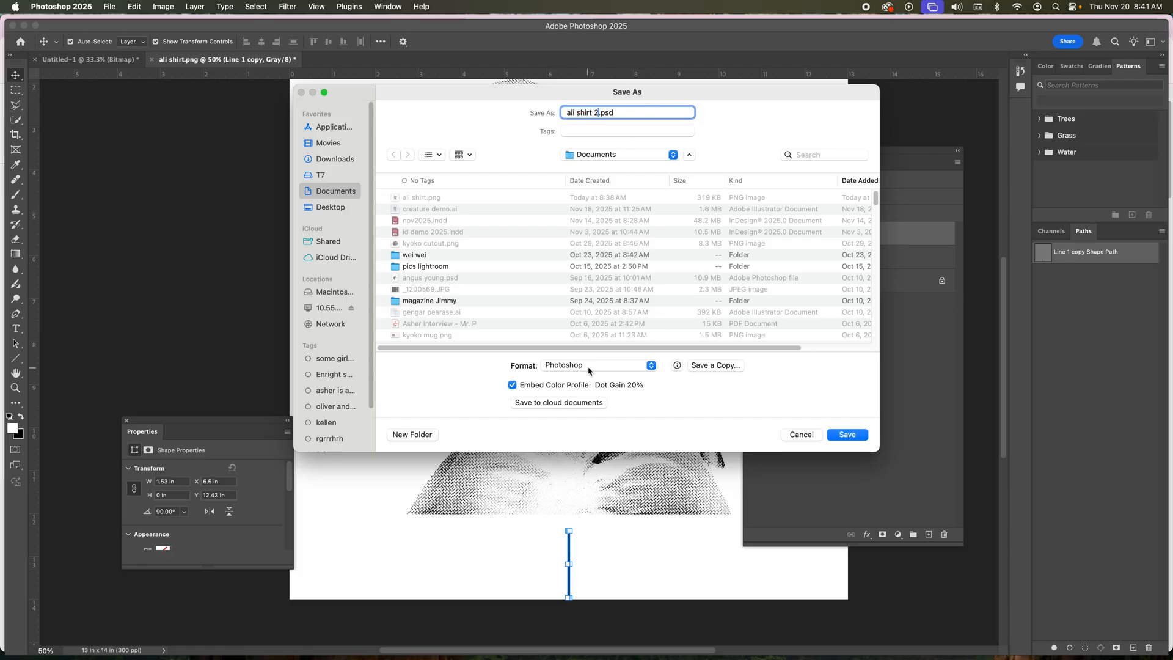
click(589, 366)
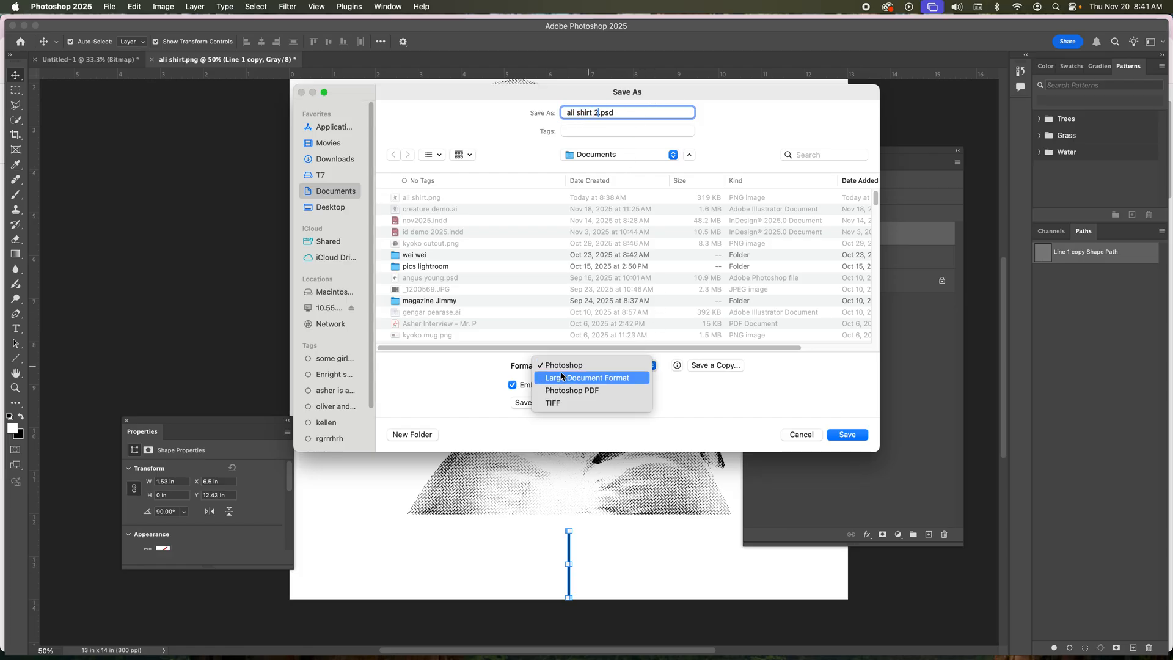
click(715, 366)
click(716, 367)
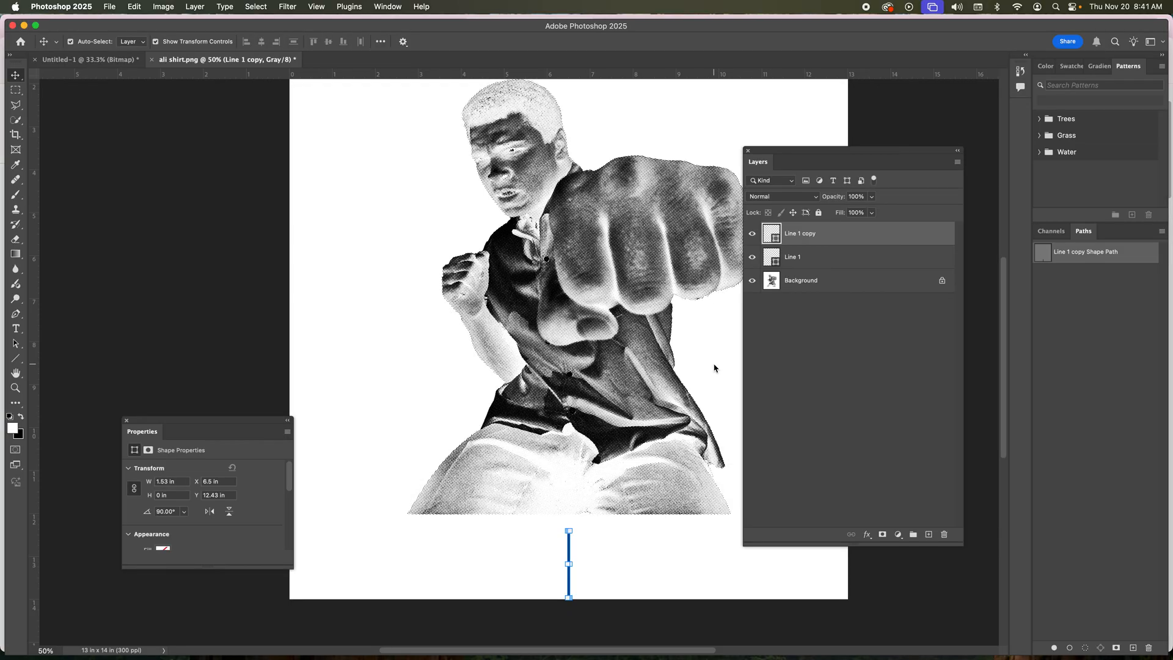
click(618, 320)
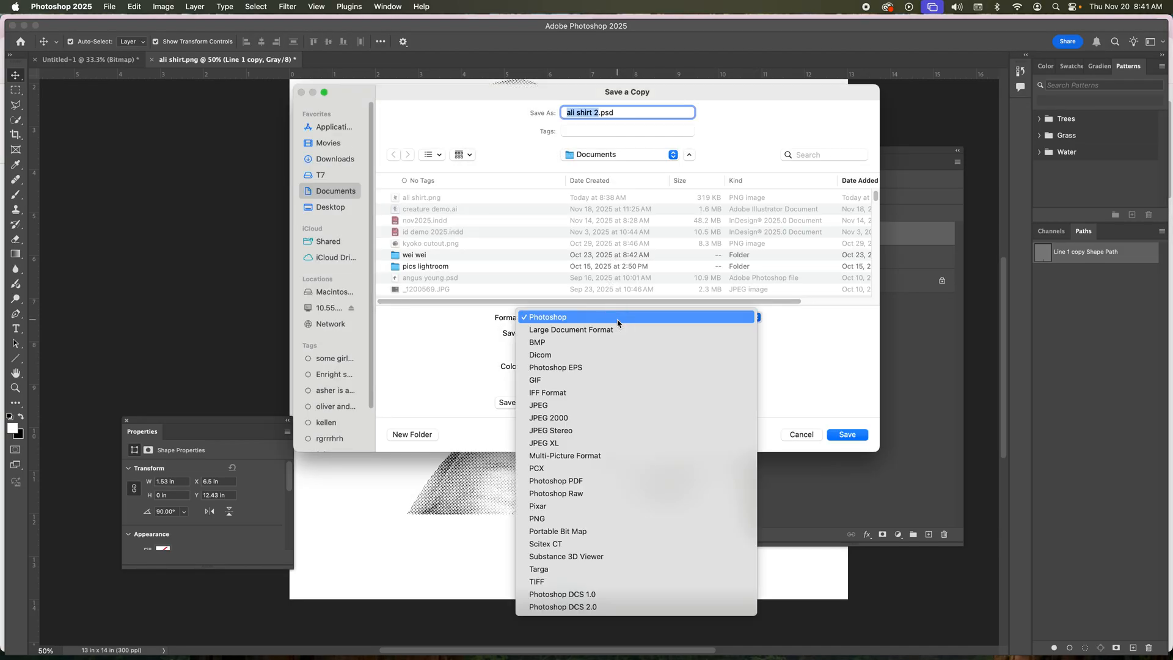
click(550, 518)
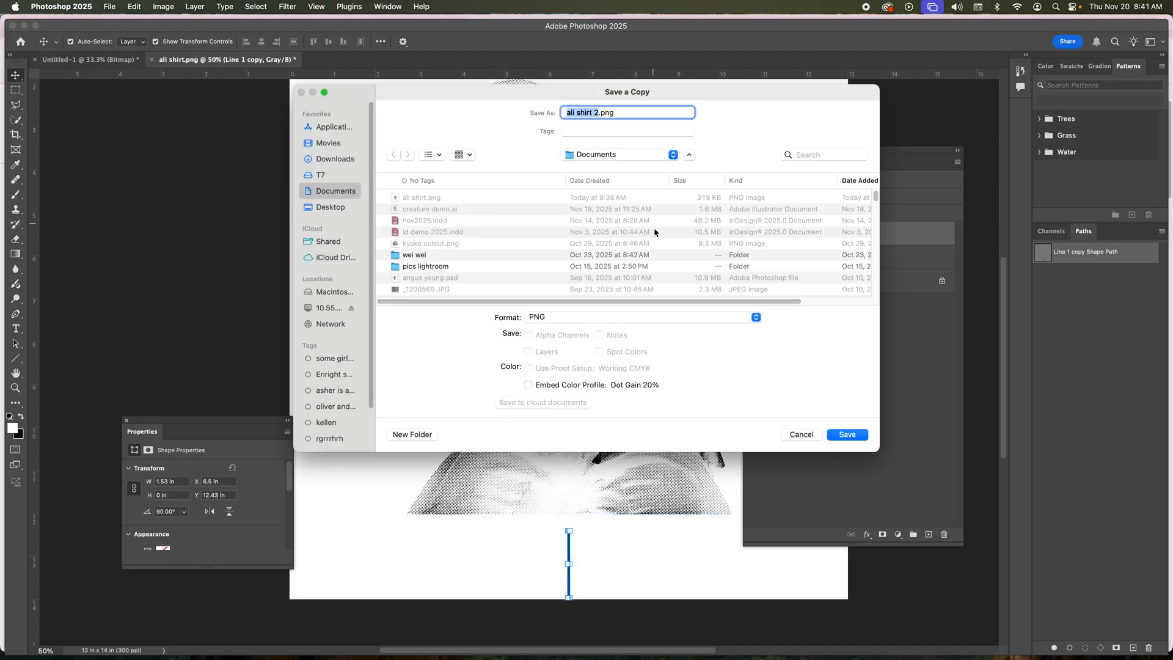
click(851, 434)
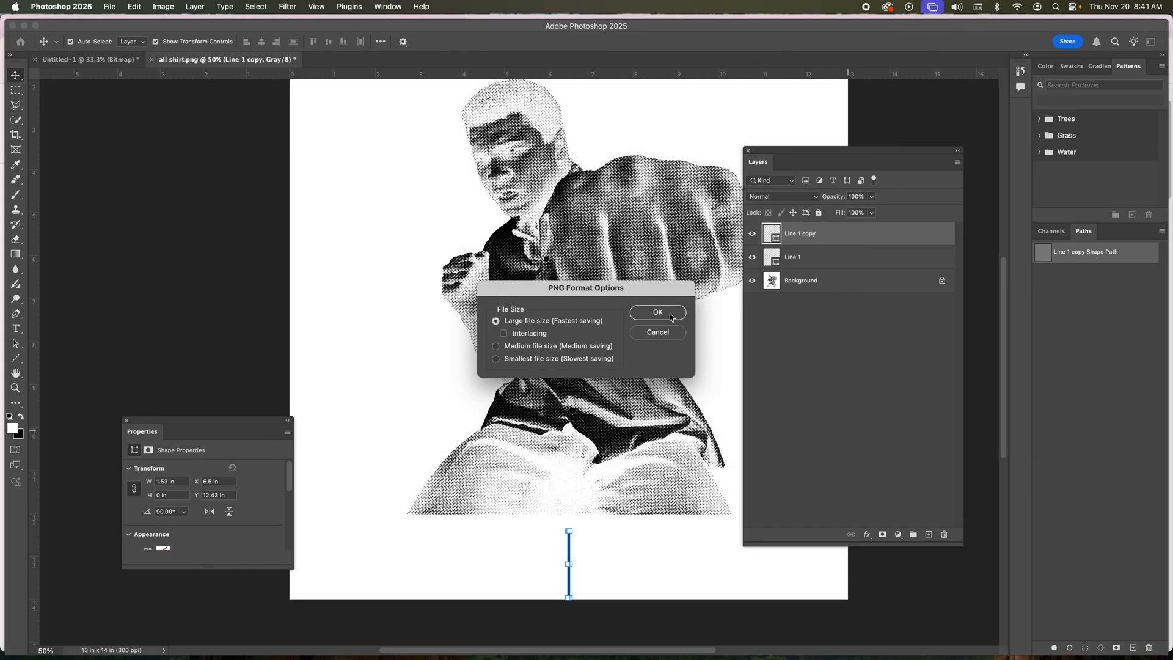
click(669, 315)
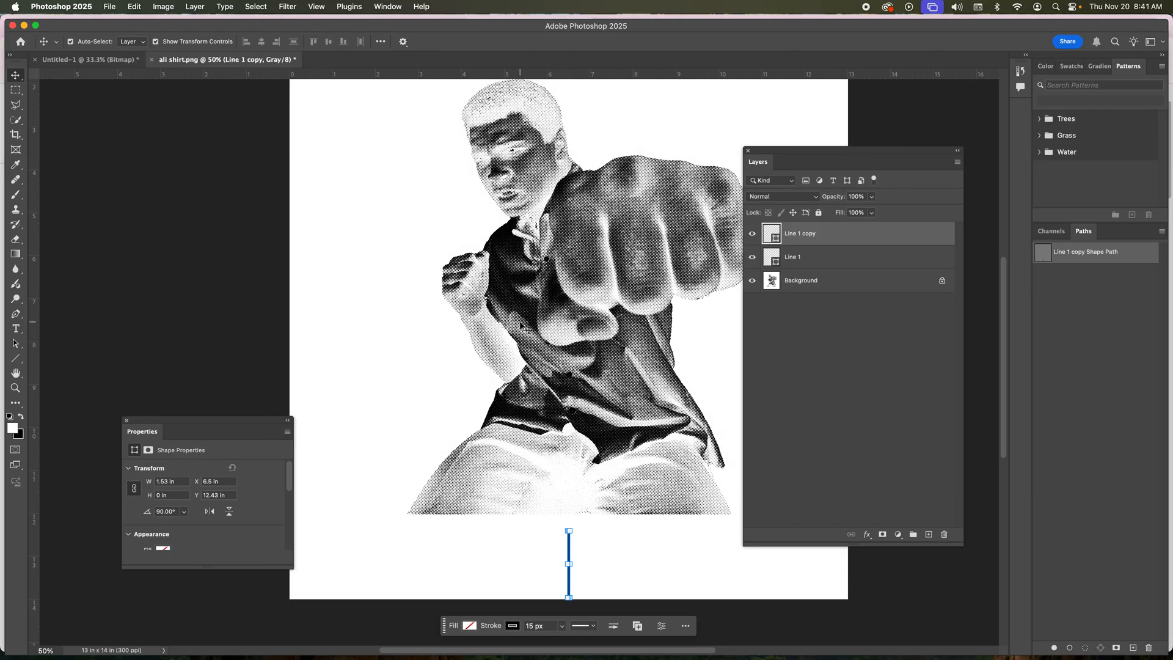